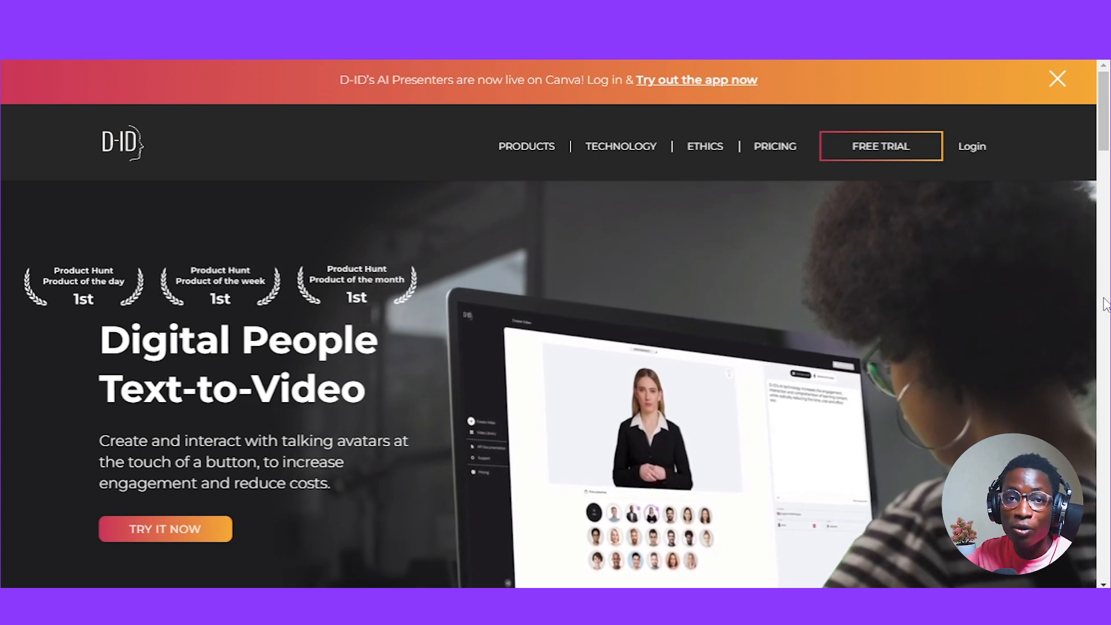
scroll(1091, 330, "down", 5)
scroll(1093, 334, "down", 3)
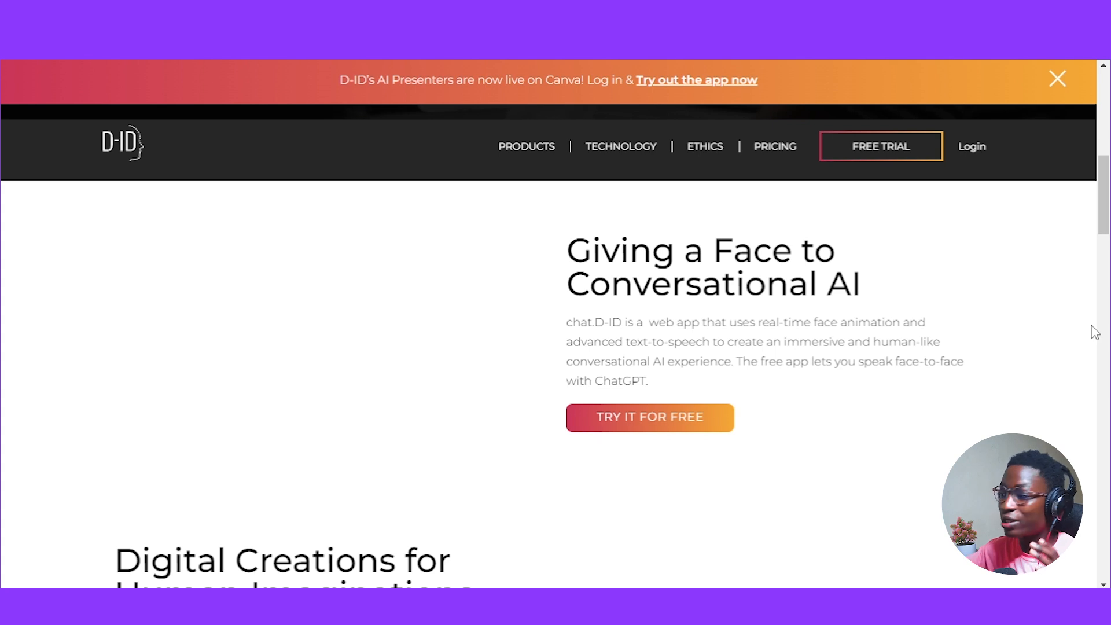
scroll(1096, 347, "up", 8)
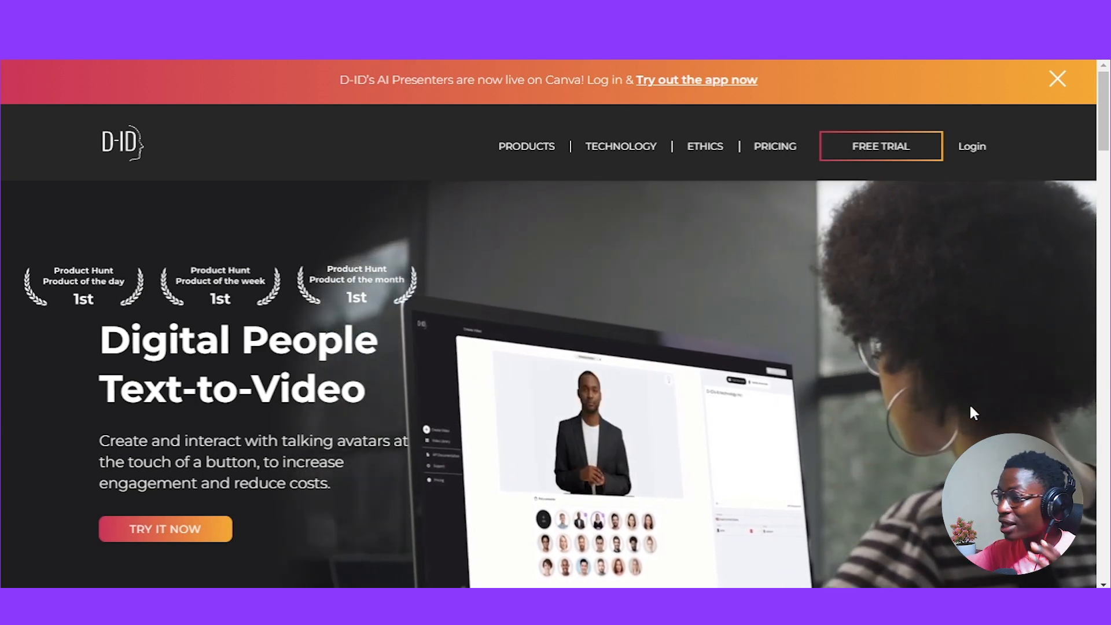
scroll(970, 402, "down", 10)
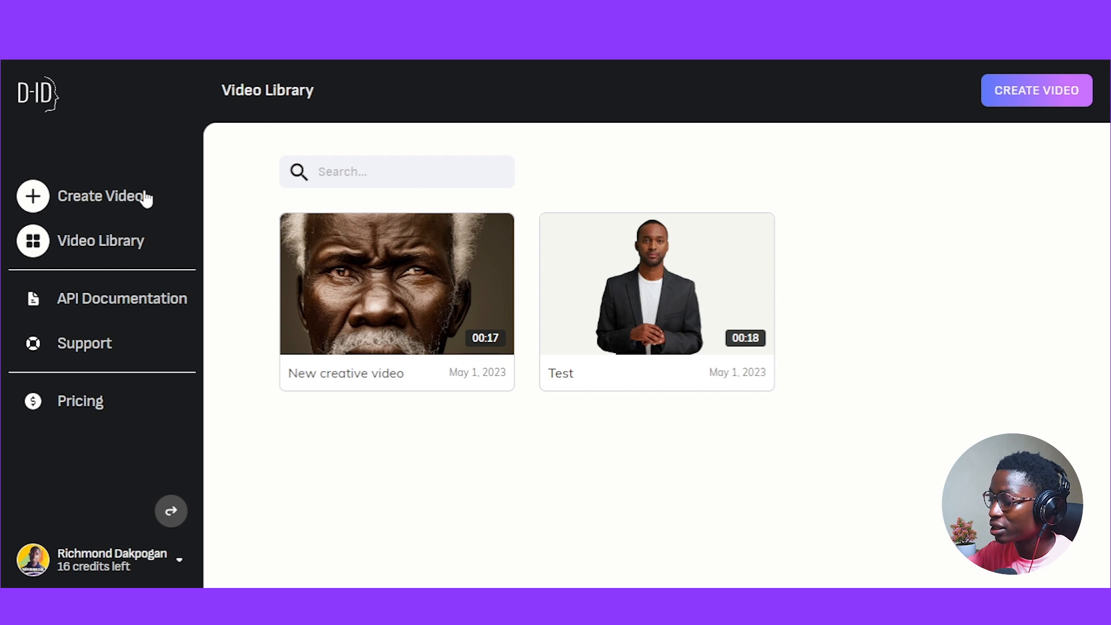
- Create a new video and name it "Test Youtube"
left_click(1030, 104)
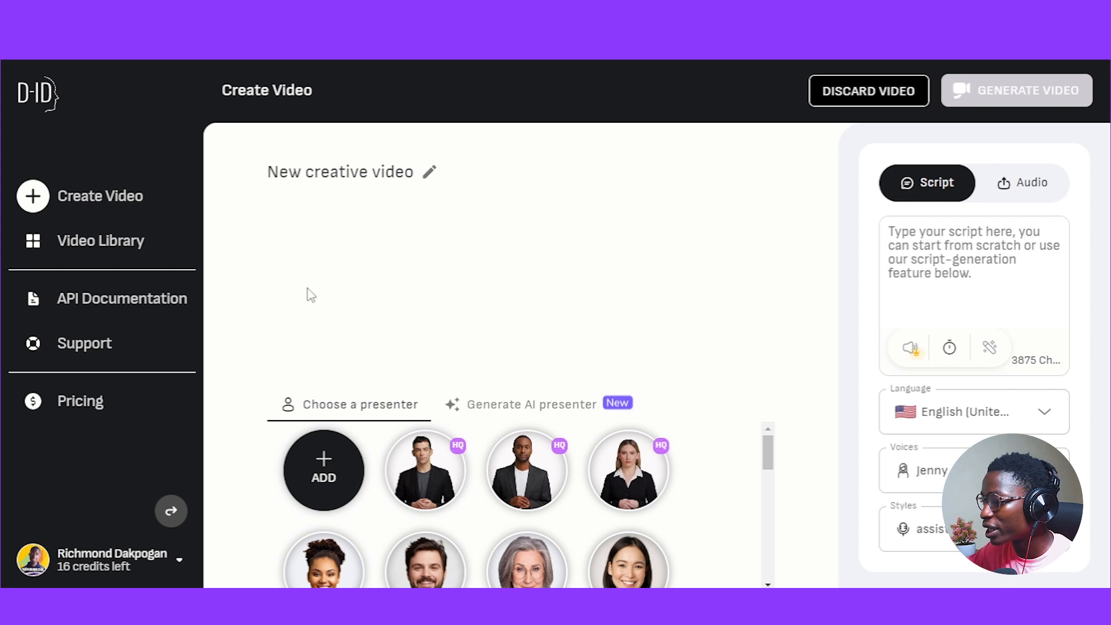
scroll(715, 469, "down", 3)
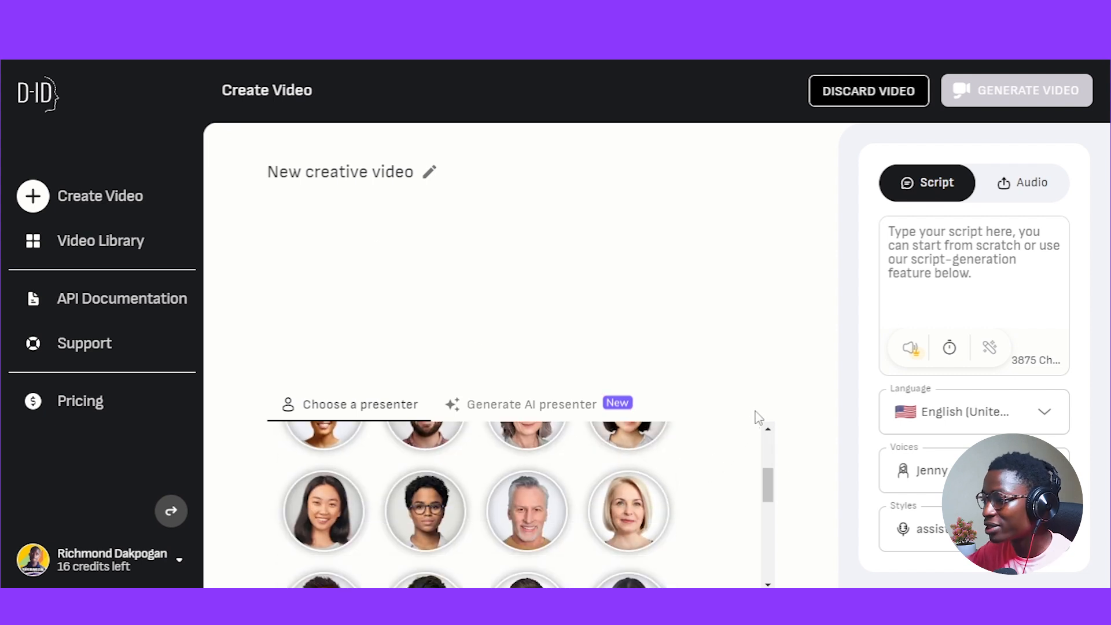
left_click(429, 172)
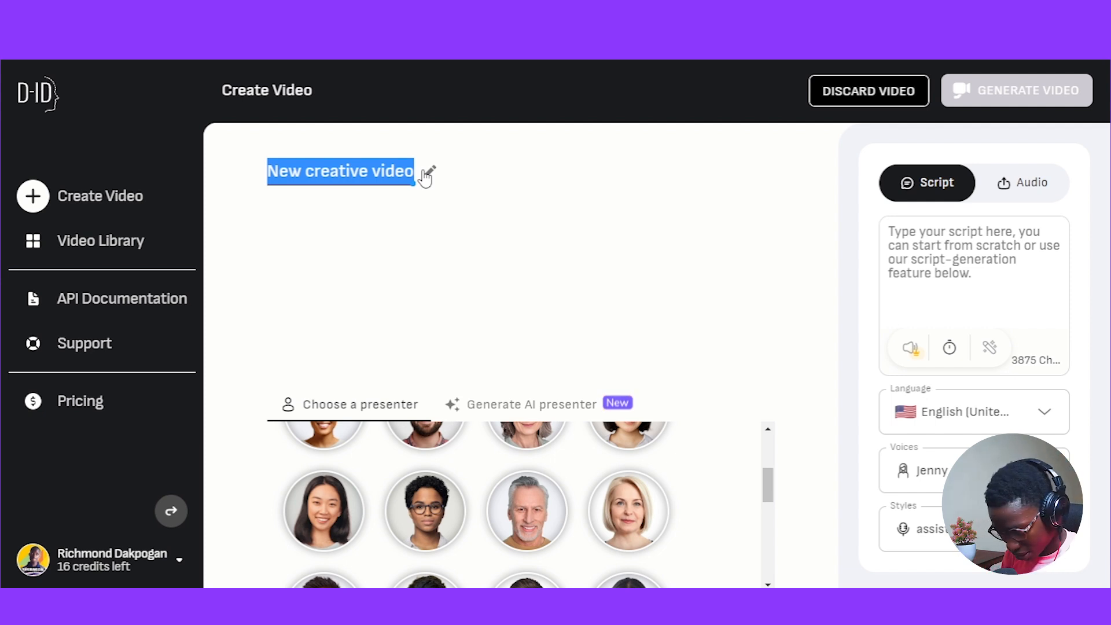
type("Tesy")
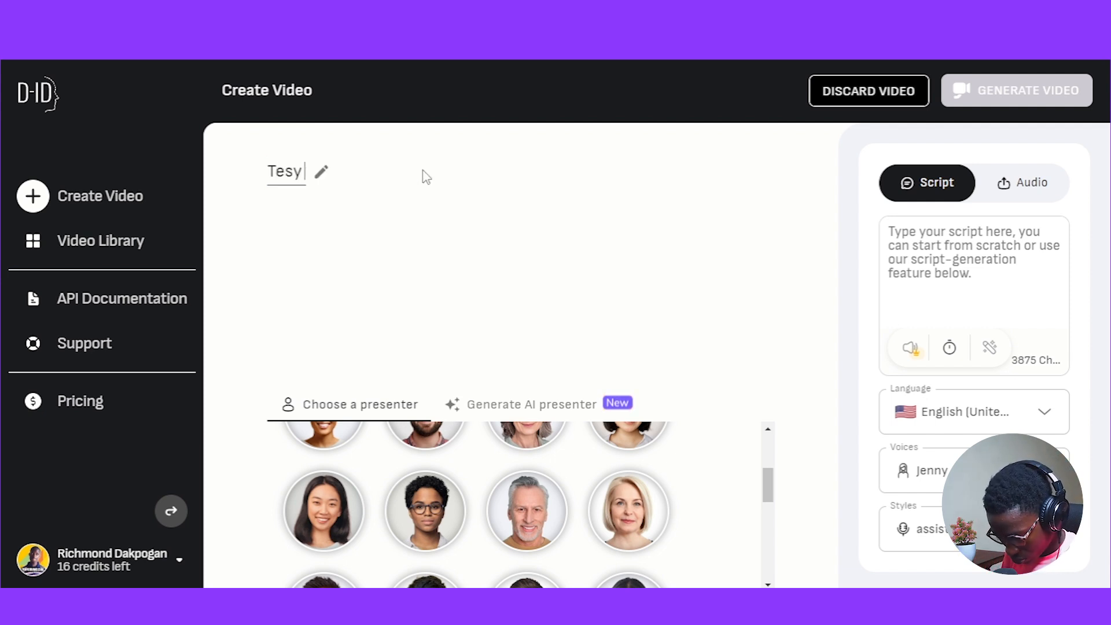
key("BackSpace")
type("t Youtube")
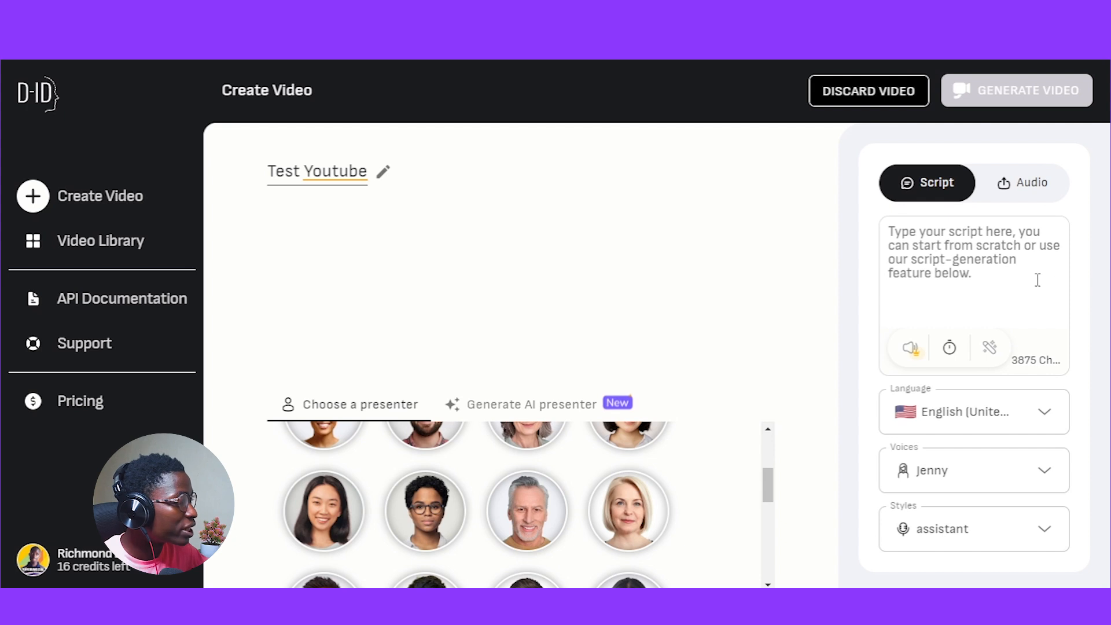
left_click(953, 260)
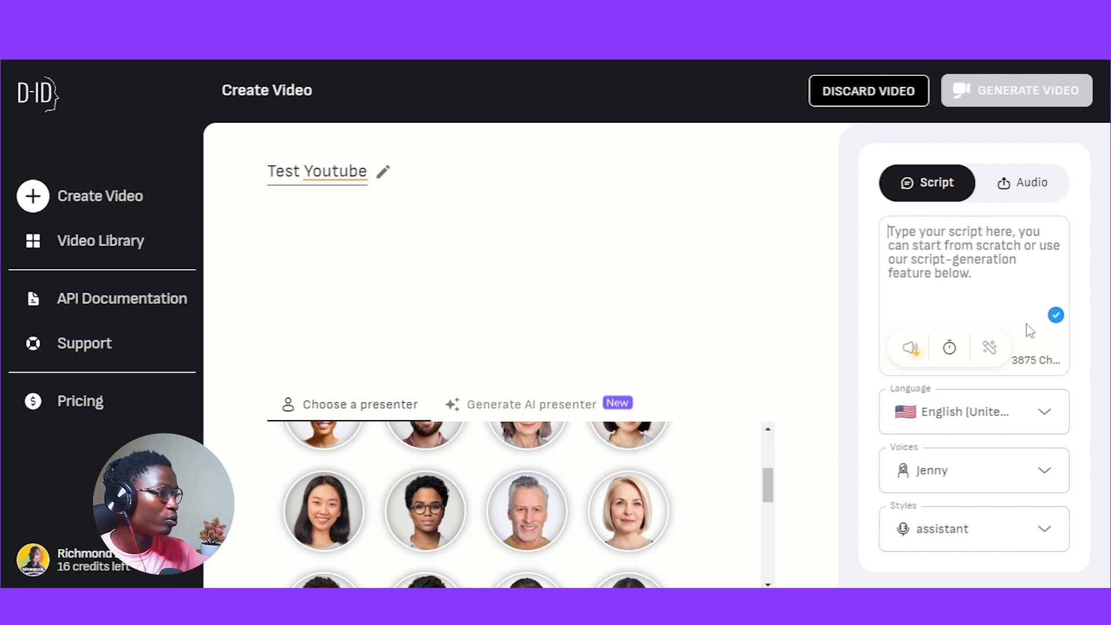
left_click(1024, 415)
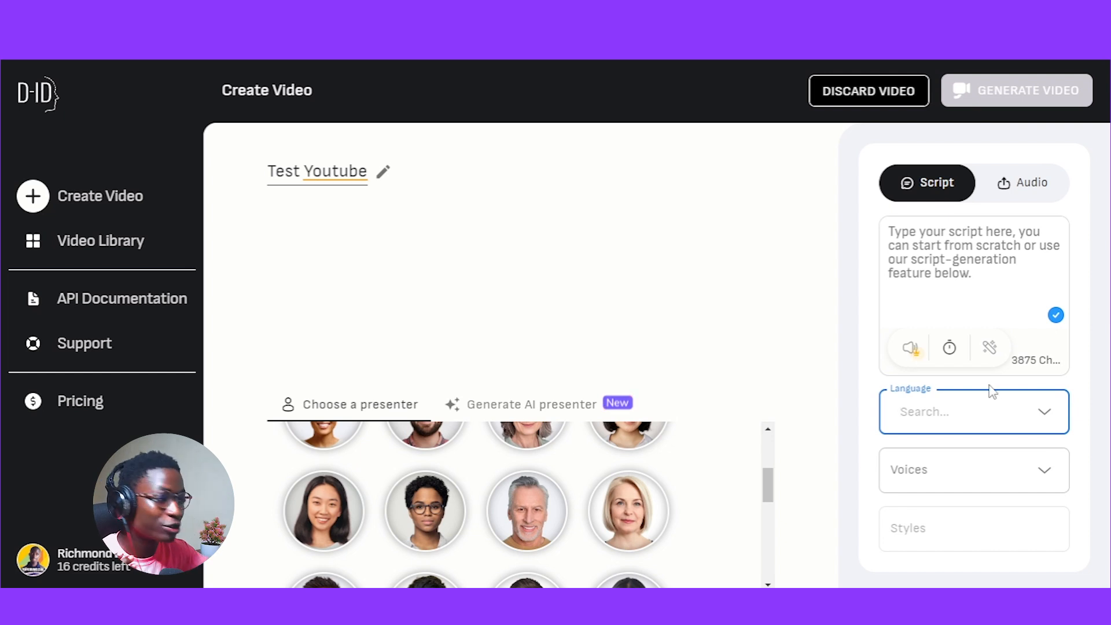
left_click(1007, 477)
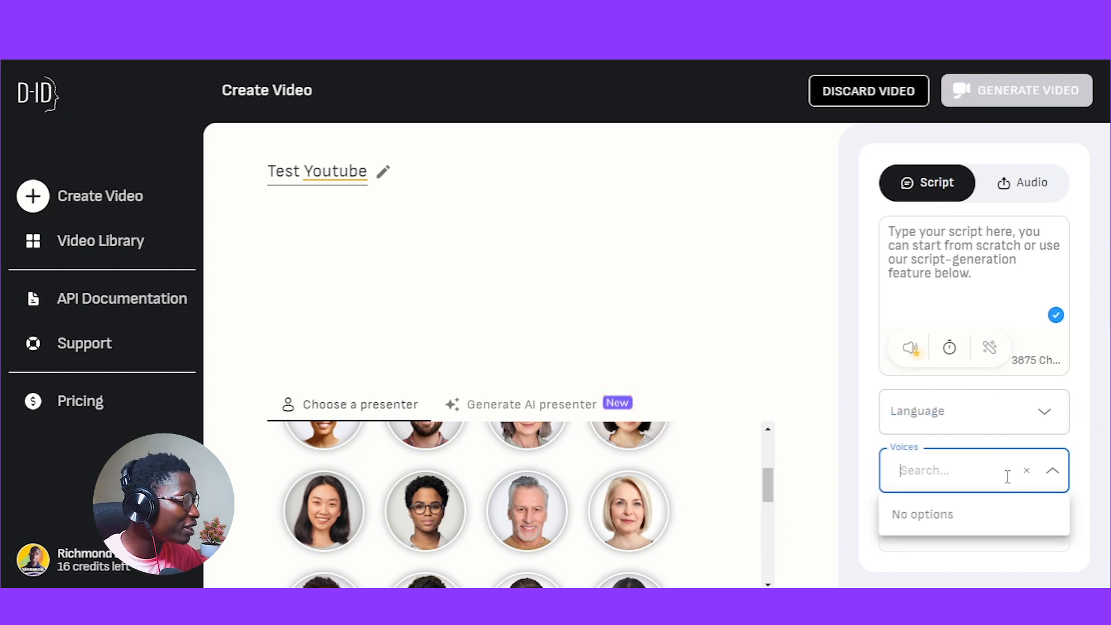
left_click(1085, 451)
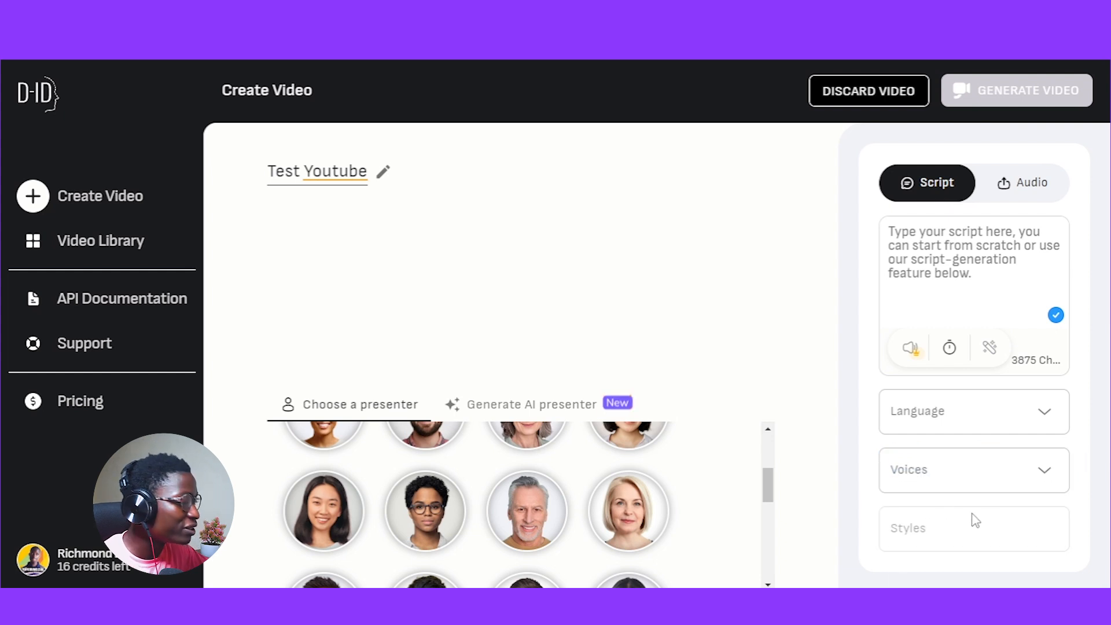
- Copy the paragraph beginning "Bonjour. Bienvenu dans cette nouvelle vidéo" from the sticky note and paste it in as the video's script
key("alt+Tab")
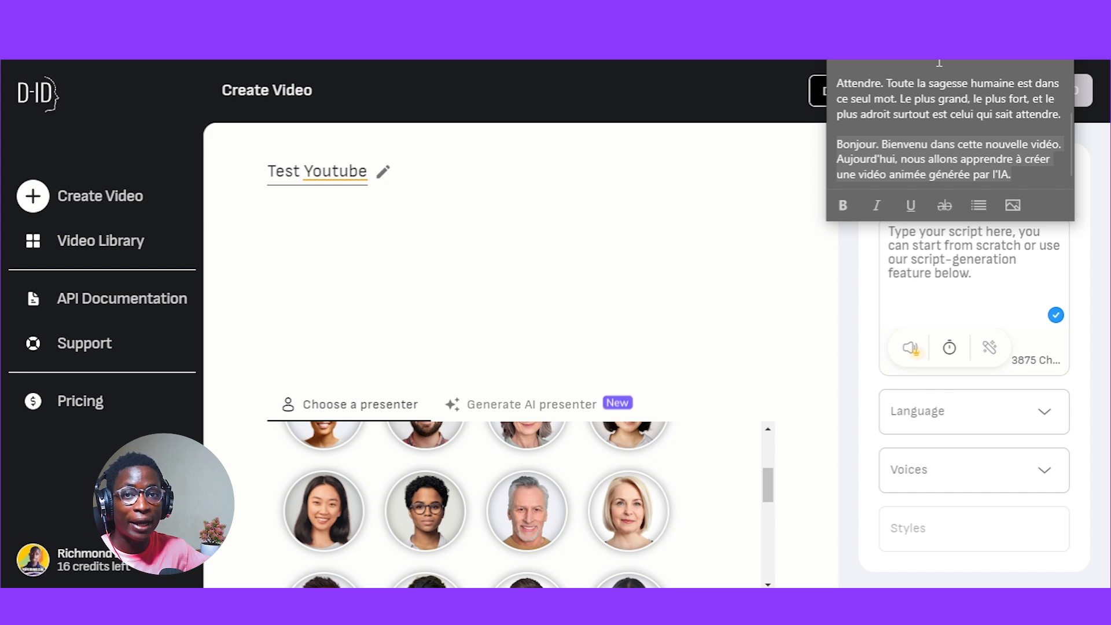
right_click(932, 158)
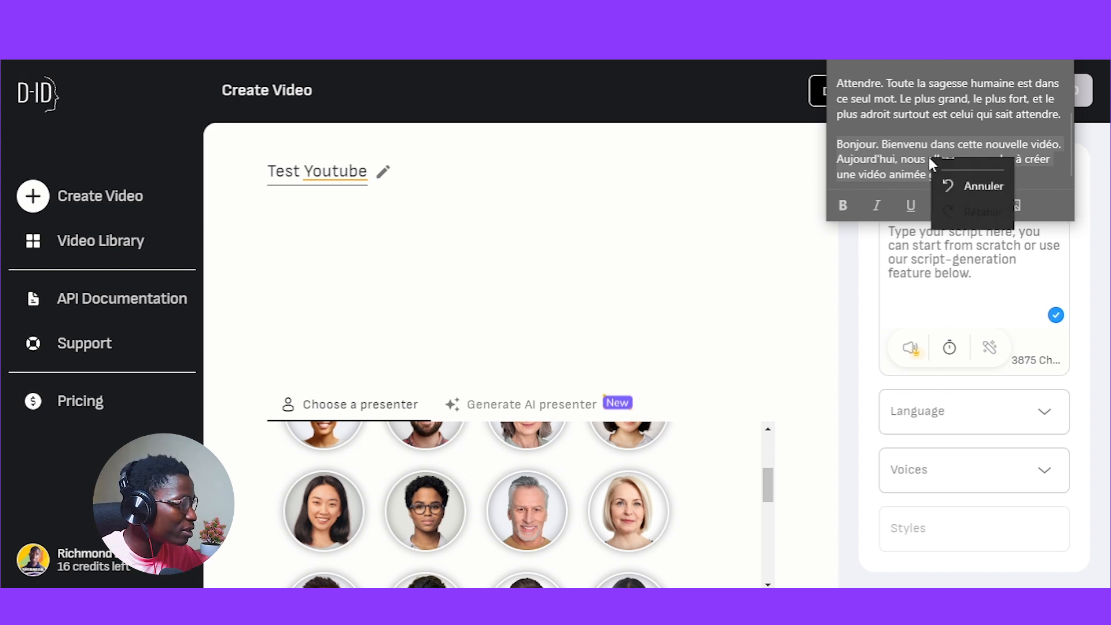
left_click(983, 176)
left_click(1021, 269)
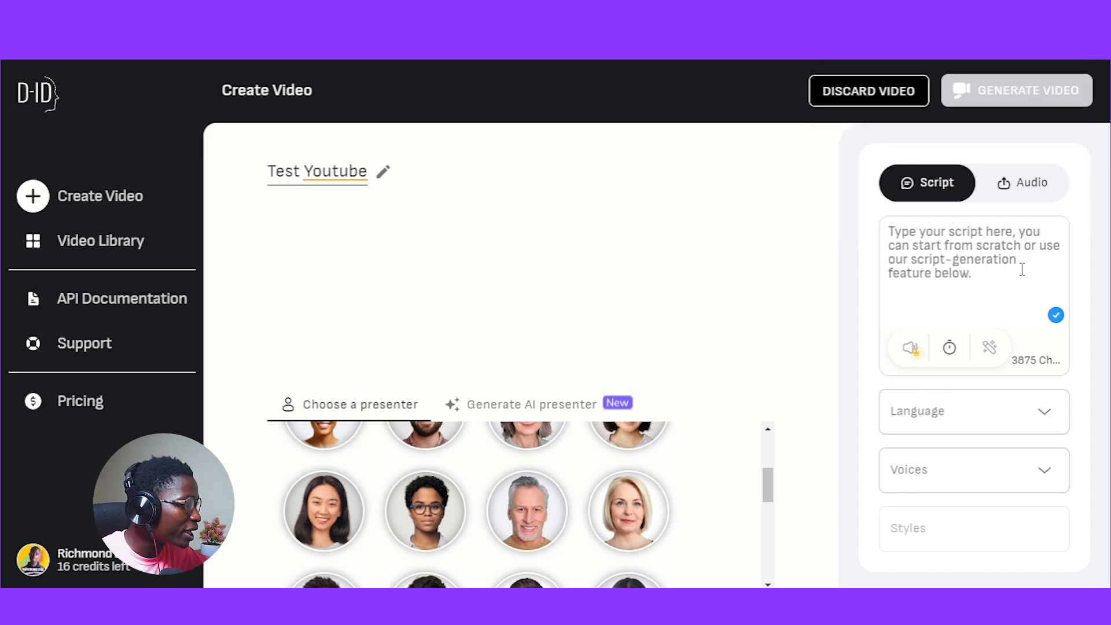
type("Bonjour. Bienvenu dans cette nouvelle vidéo. Aujourd'hui, nous allons apprendre à créer une vidéo animée générée par l'IA.")
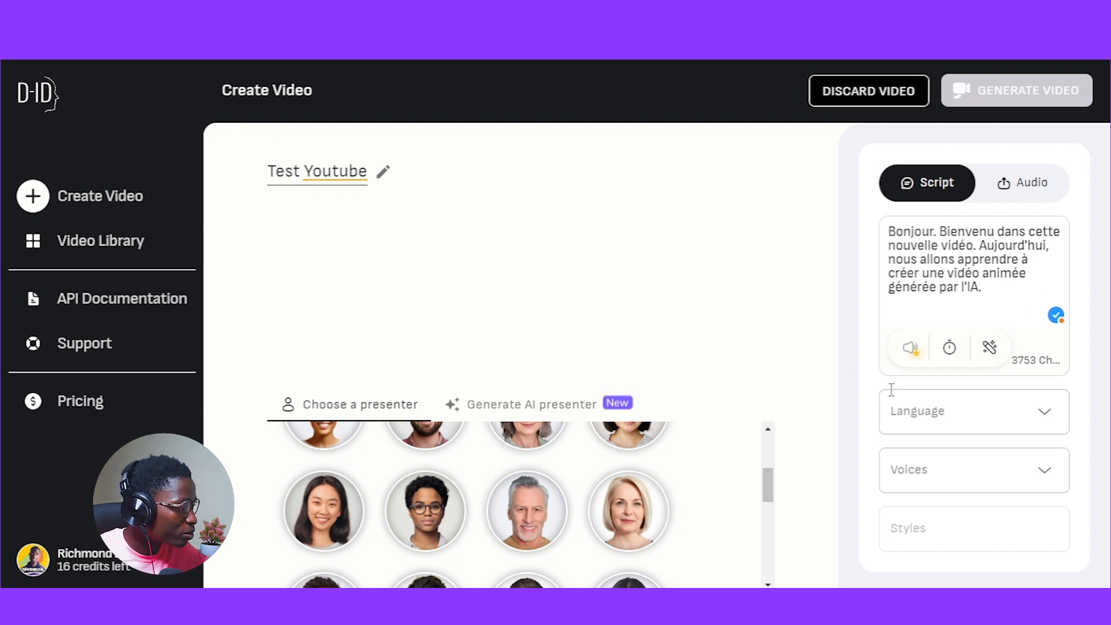
- Set the script's language to French (France)
left_click(993, 403)
scroll(993, 280, "down", 5)
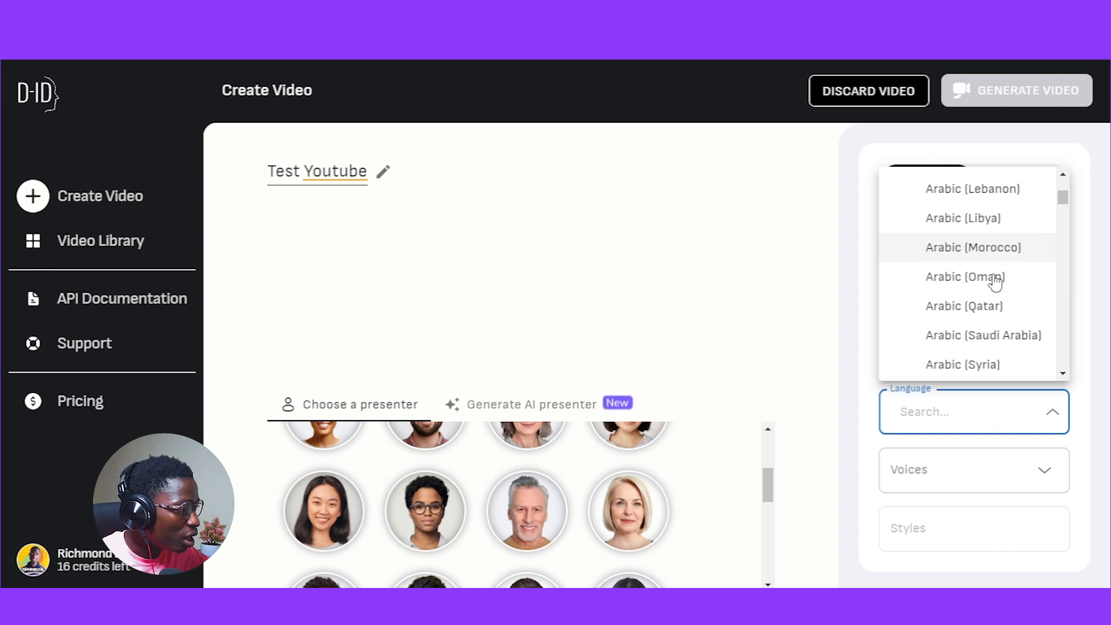
scroll(994, 282, "down", 10)
scroll(991, 286, "down", 10)
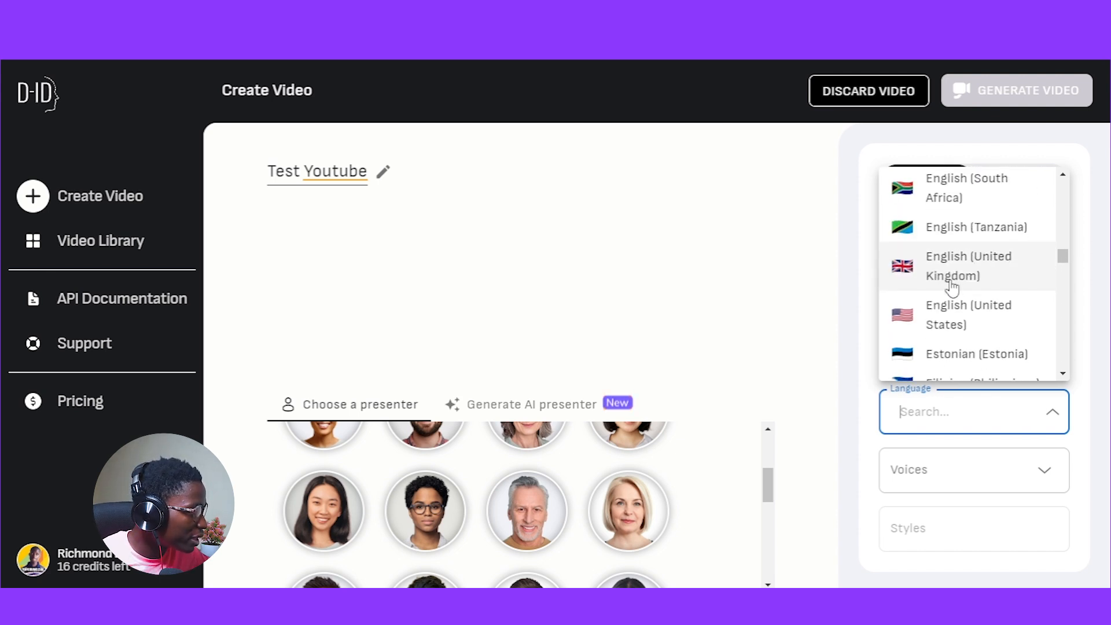
scroll(952, 286, "down", 3)
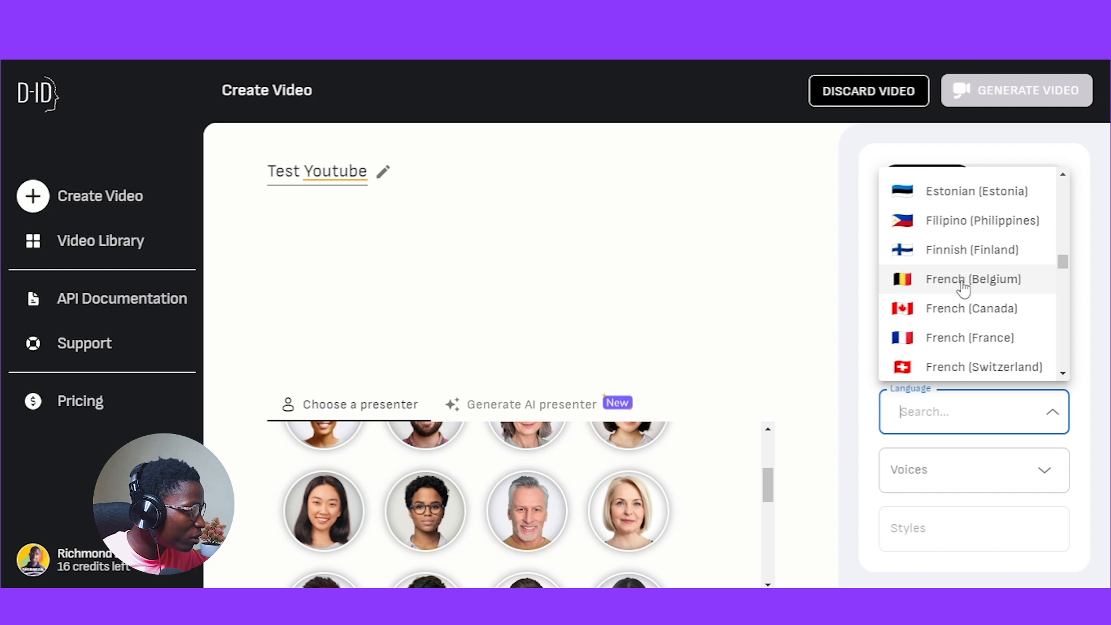
left_click(960, 339)
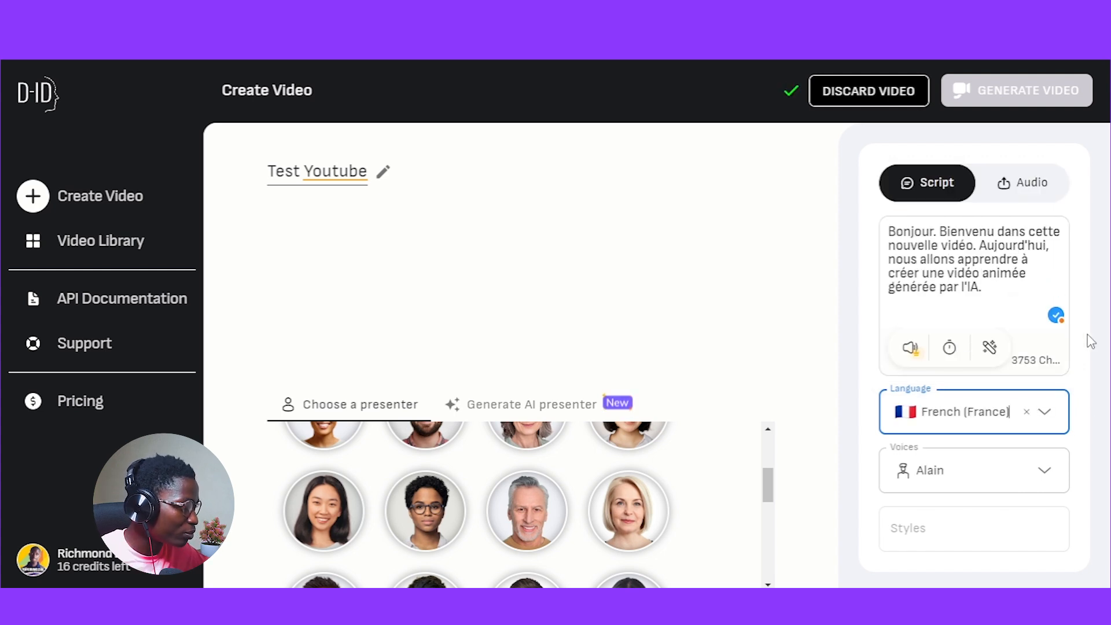
- Look through the French voices, choose the male voice Claude and play the script aloud with it
left_click(1002, 463)
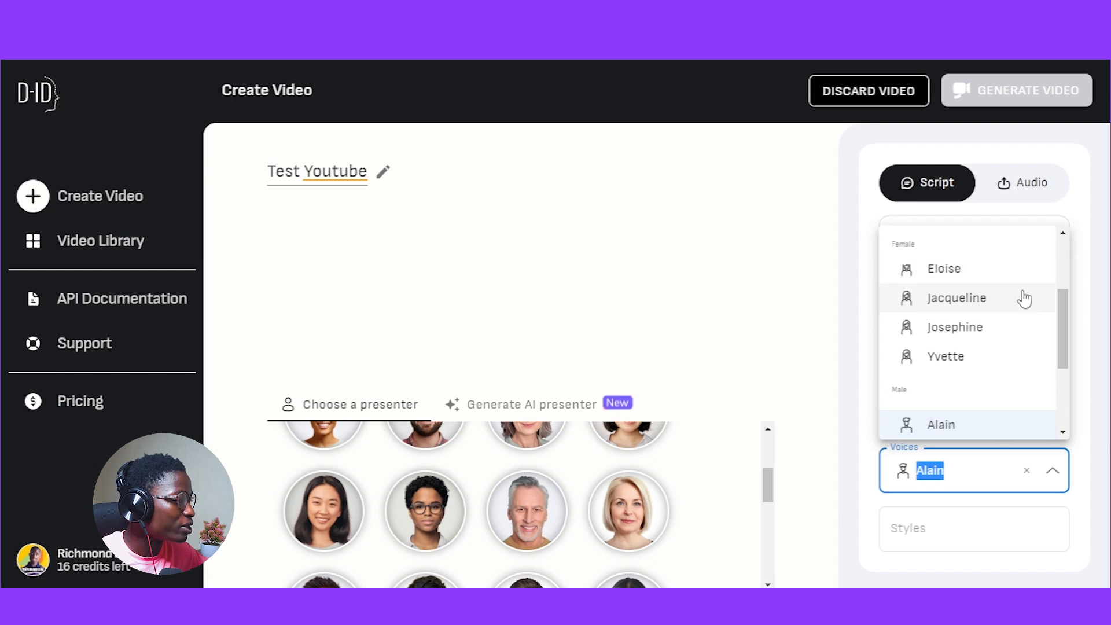
scroll(1027, 324, "down", 3)
scroll(924, 400, "up", 4)
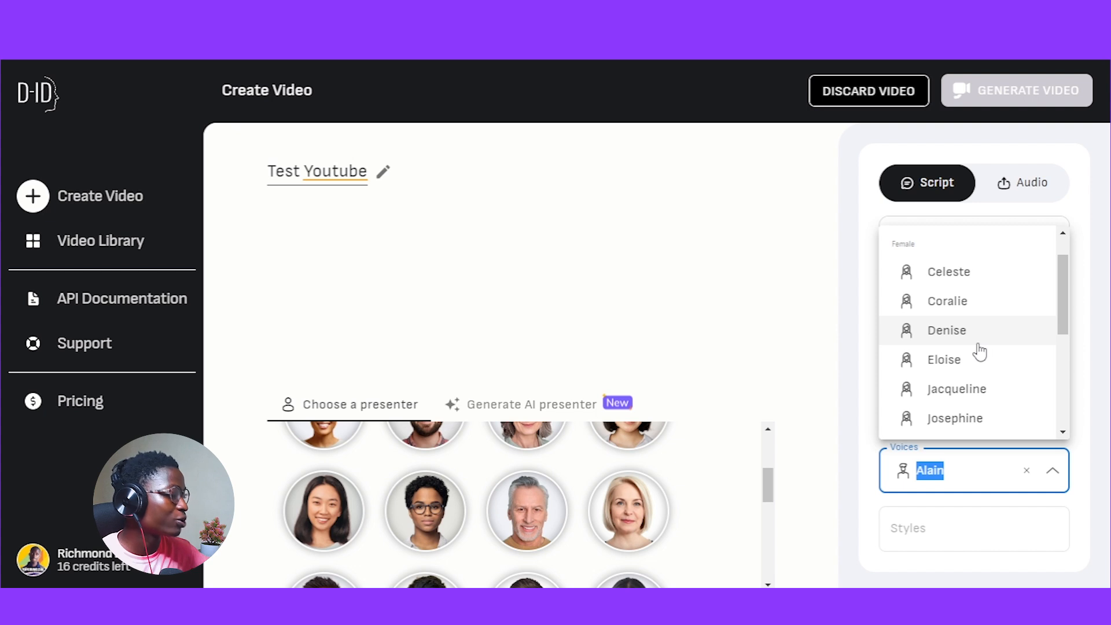
scroll(980, 328, "down", 2)
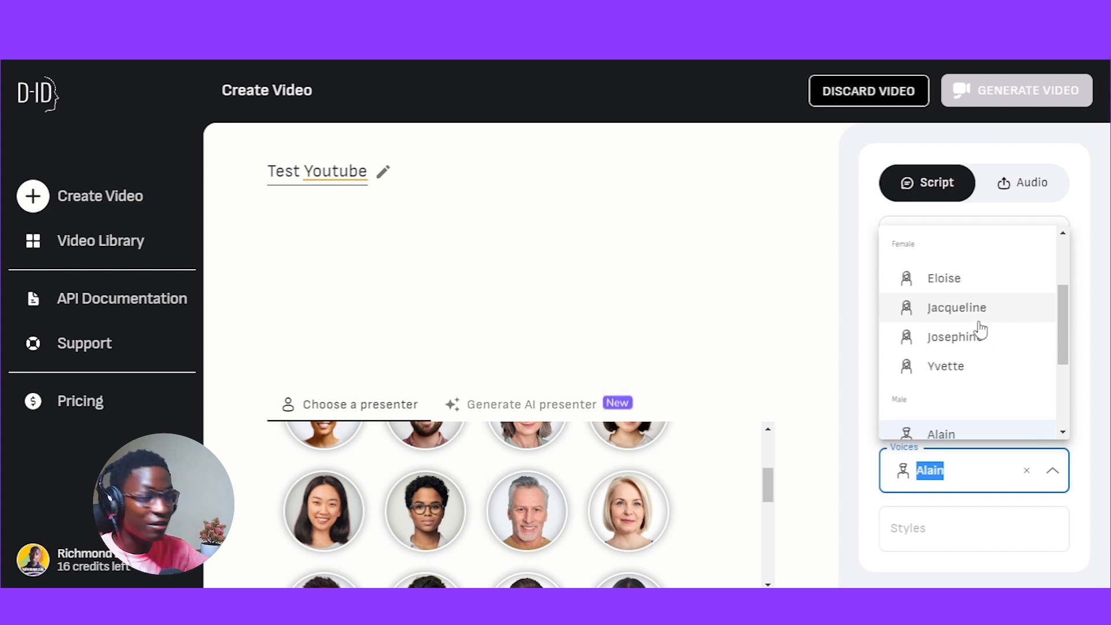
scroll(962, 300, "up", 2)
scroll(949, 383, "down", 4)
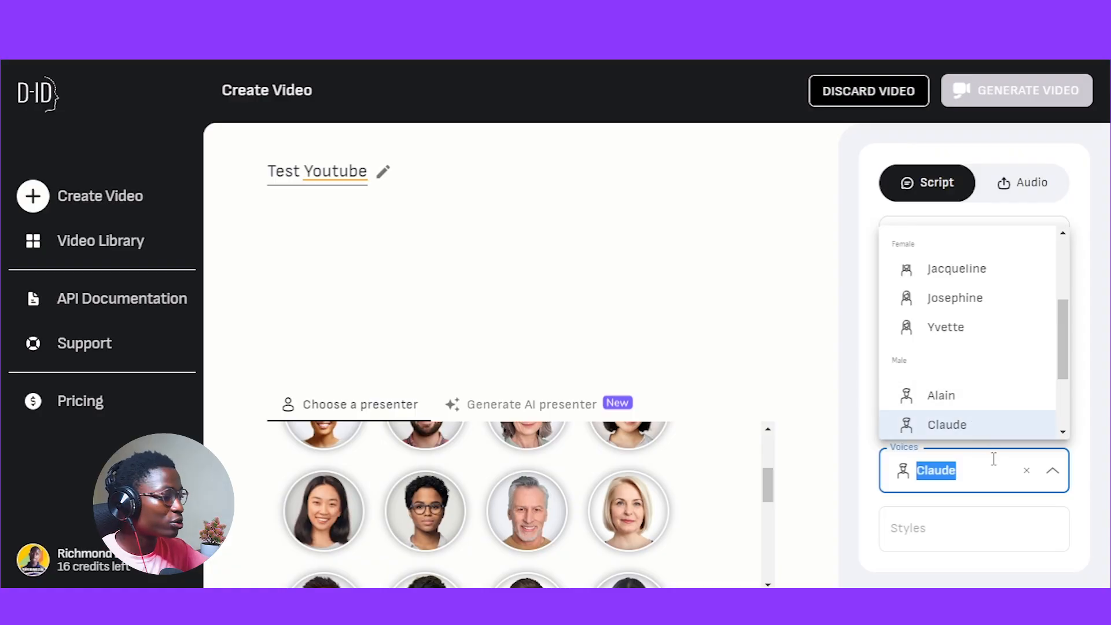
left_click(970, 427)
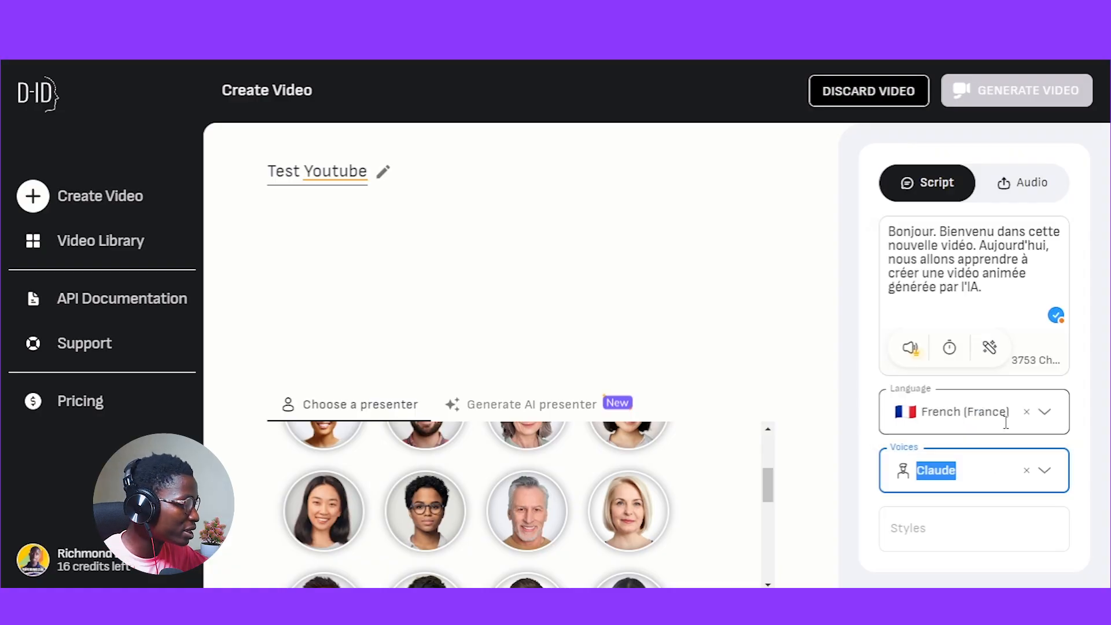
left_click(910, 349)
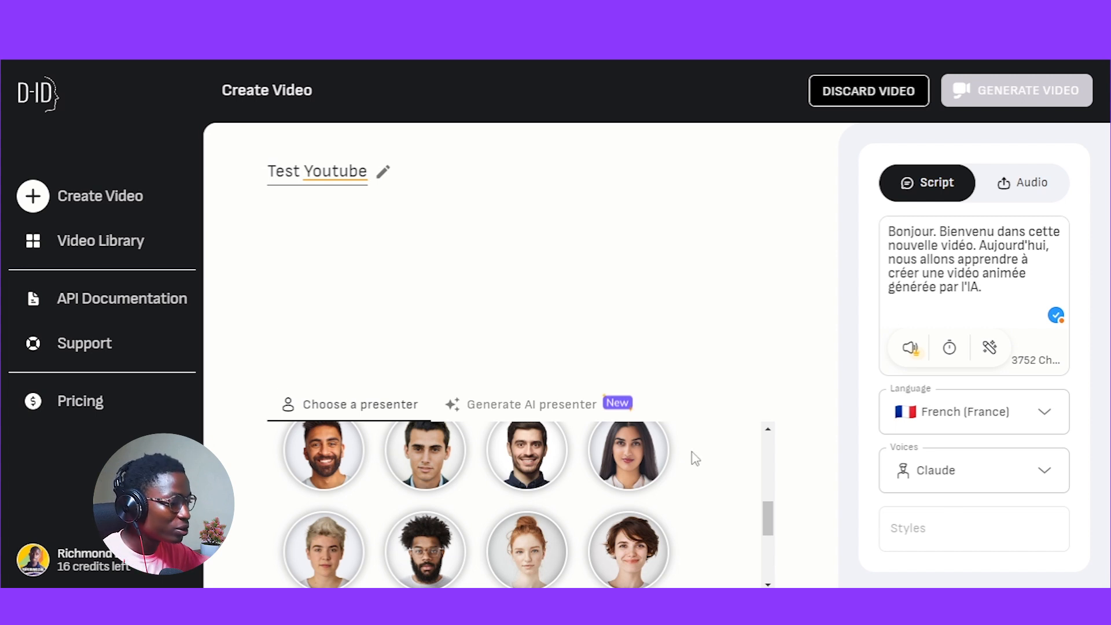
- Browse the available presenters and choose the bearded man with curly black hair and clear-framed glasses
scroll(753, 482, "up", 3)
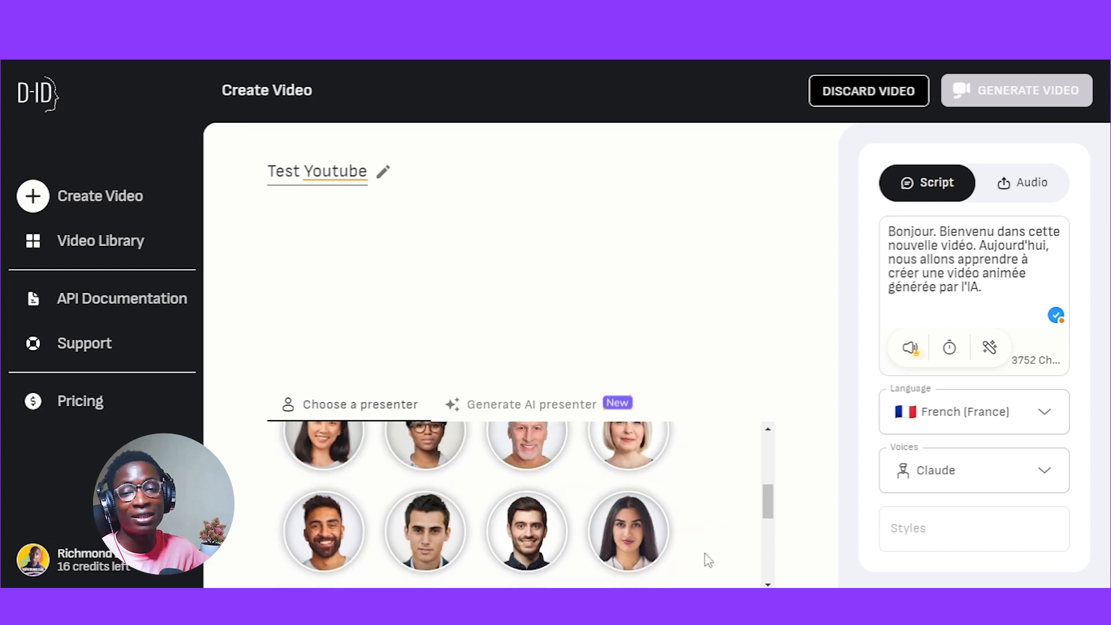
scroll(709, 559, "up", 2)
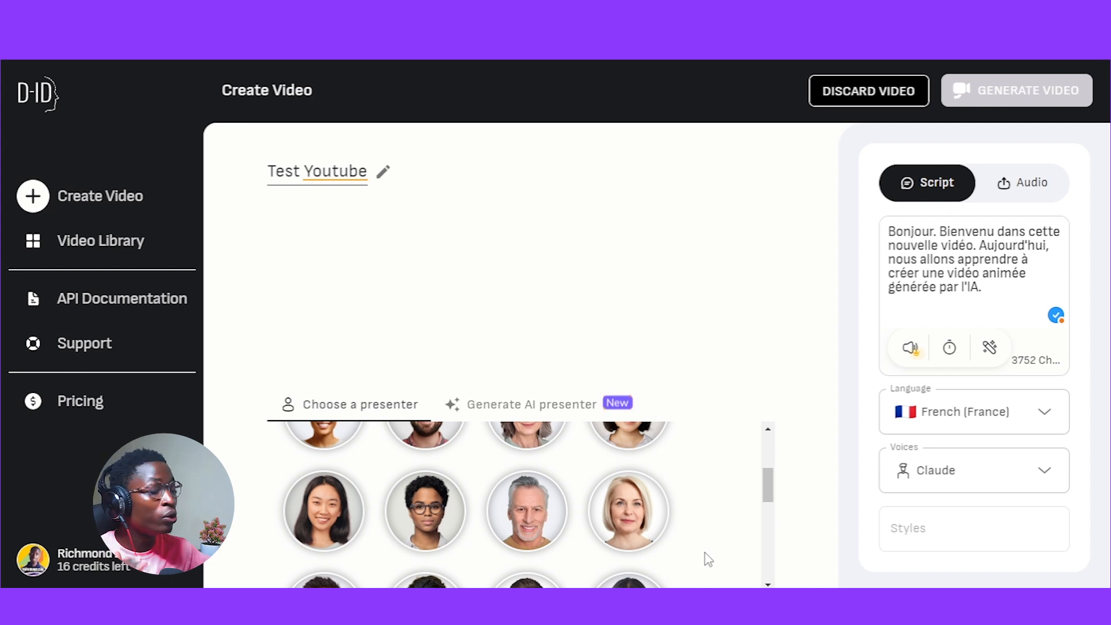
scroll(463, 486, "up", 3)
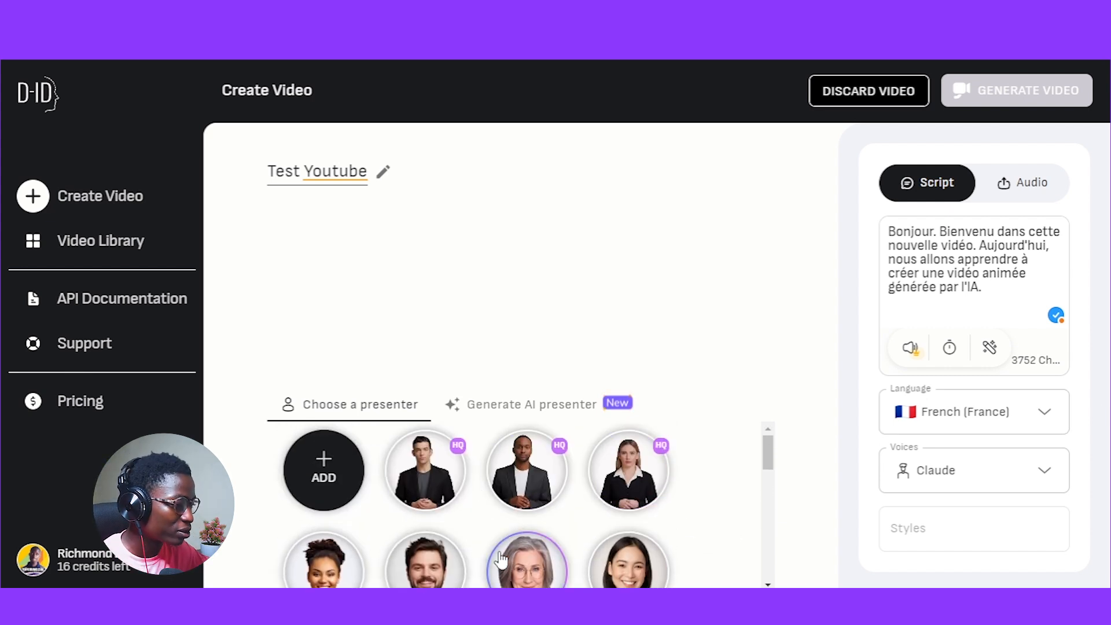
scroll(508, 547, "down", 3)
scroll(567, 478, "down", 2)
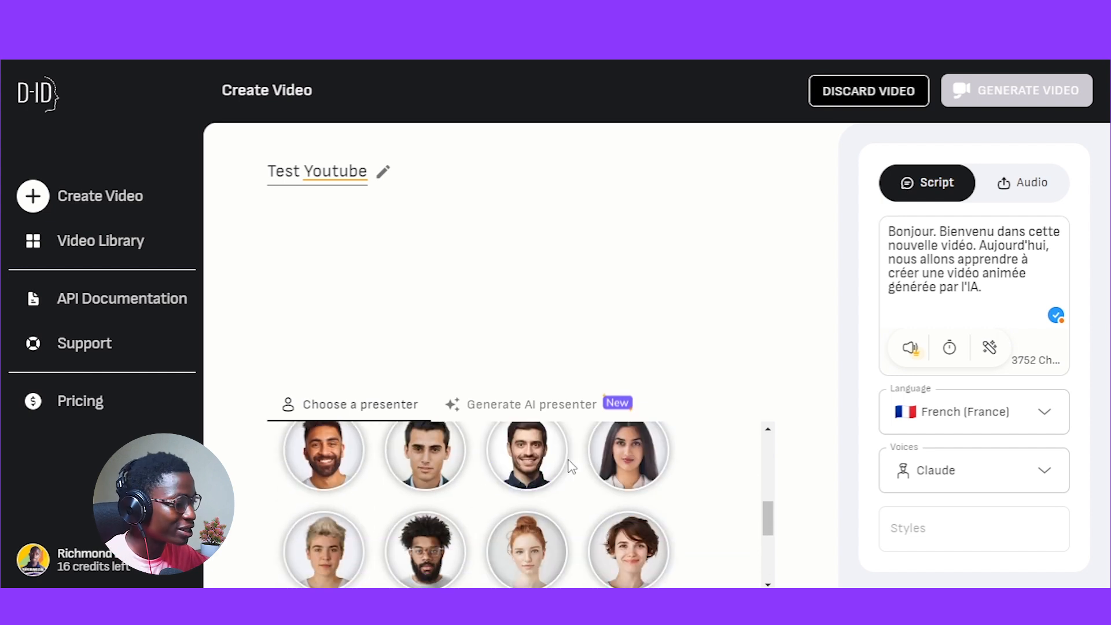
scroll(572, 466, "up", 5)
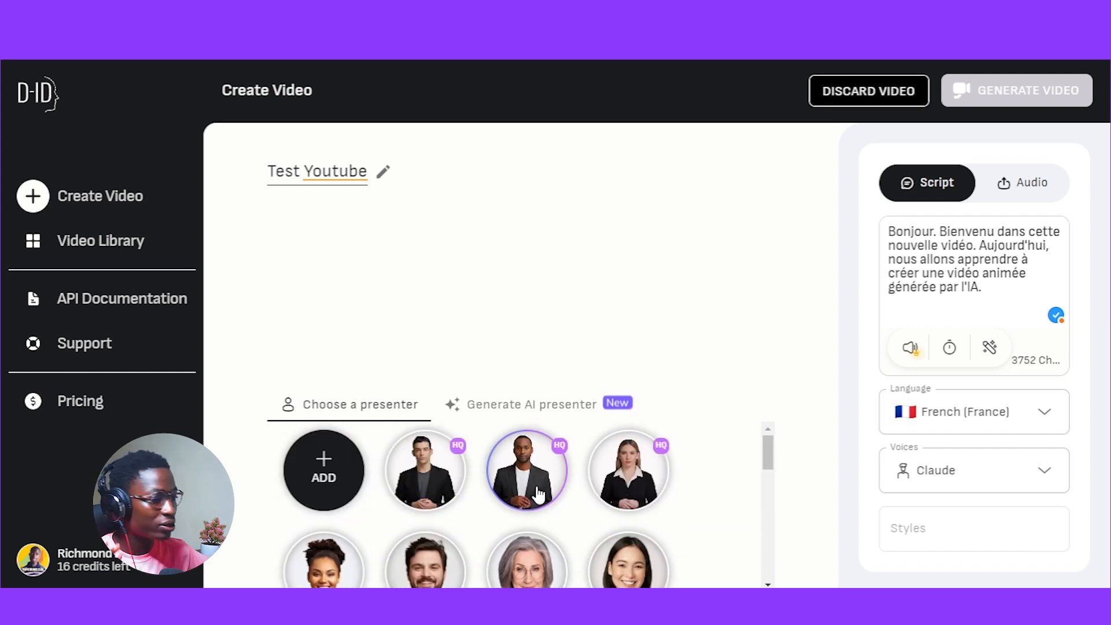
scroll(529, 486, "down", 4)
scroll(519, 562, "down", 3)
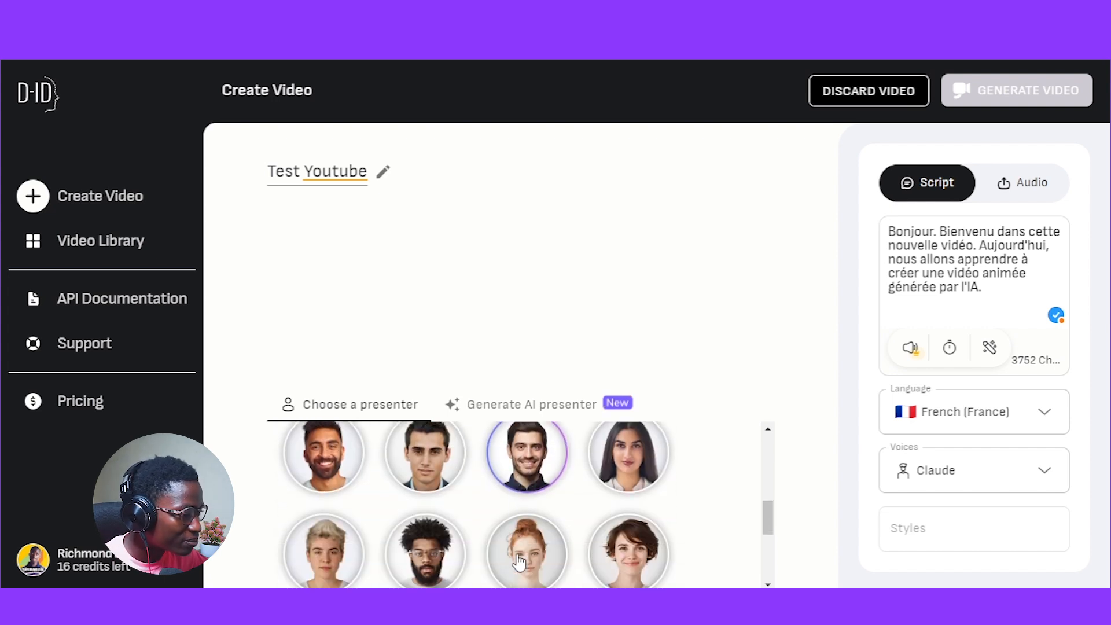
left_click(426, 485)
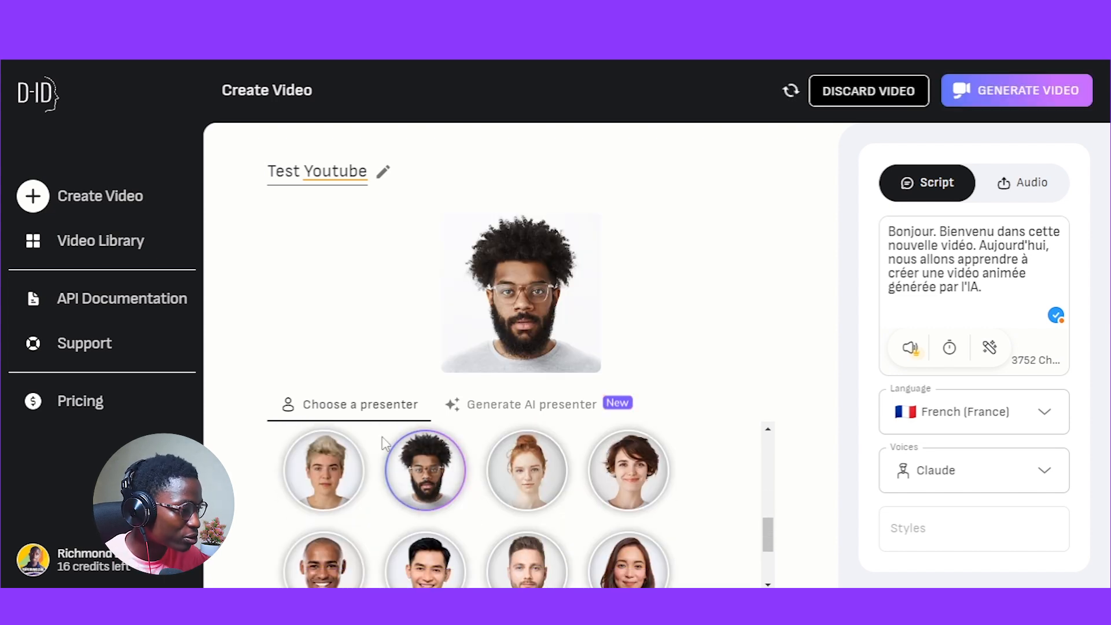
- Generate the "Test Youtube" video with the chosen presenter and confirm the generation
scroll(566, 509, "up", 7)
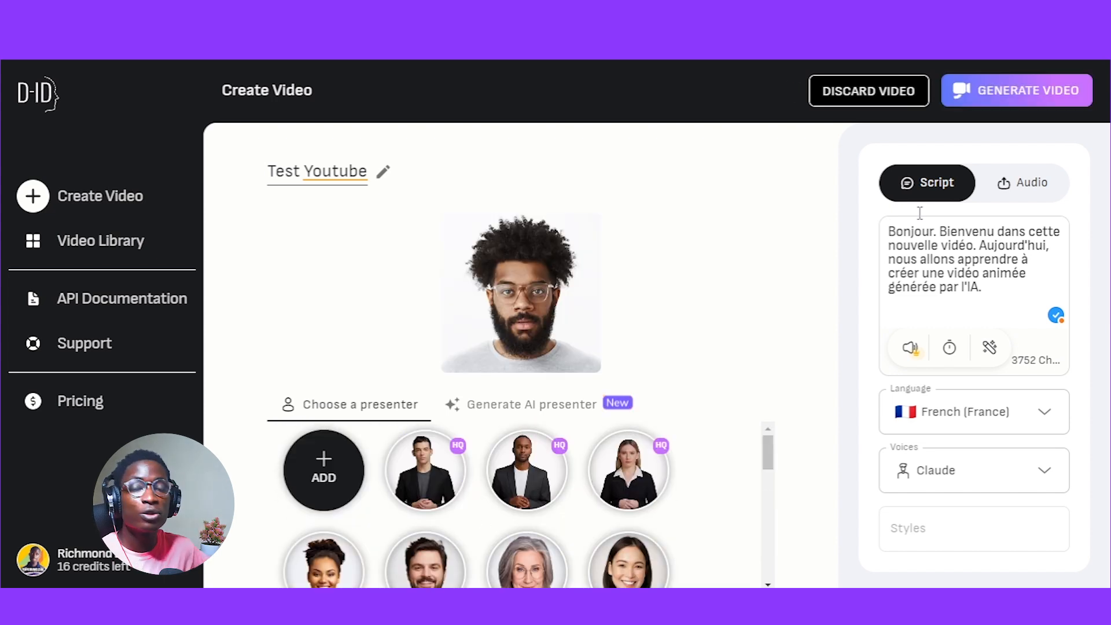
left_click(1018, 91)
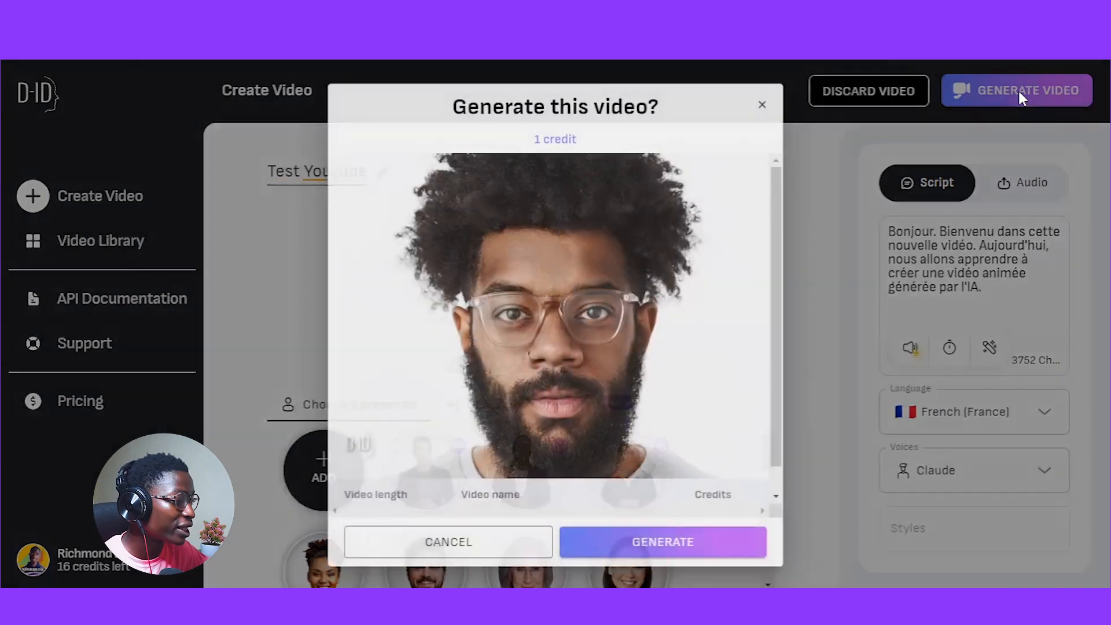
scroll(613, 466, "down", 1)
left_click(630, 538)
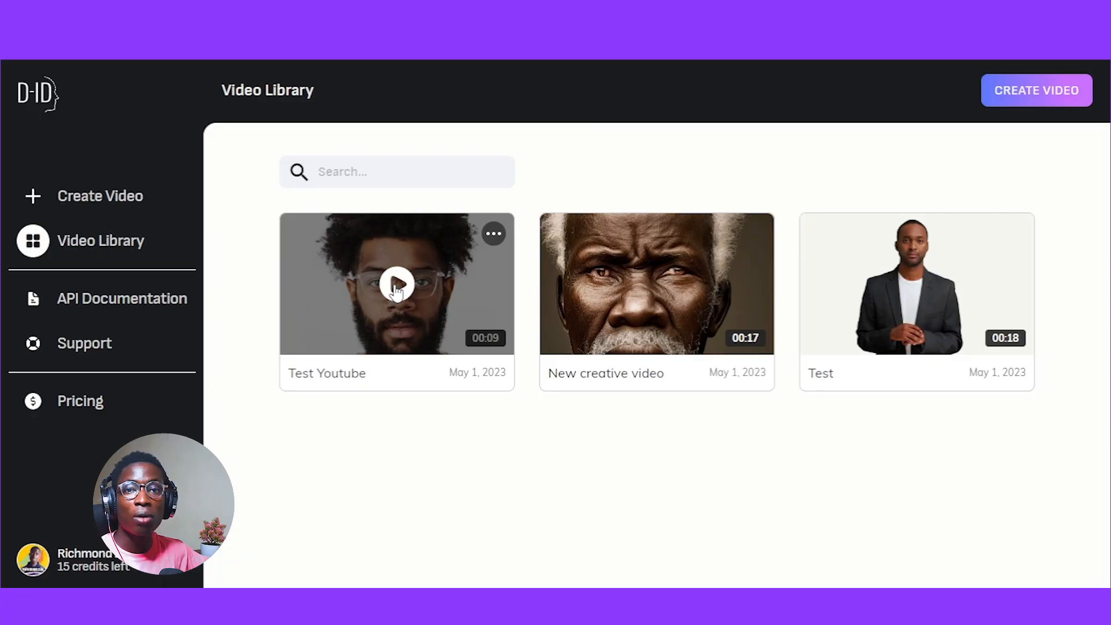
- Play the finished "Test Youtube" video from the library, download it and close its preview
left_click(396, 287)
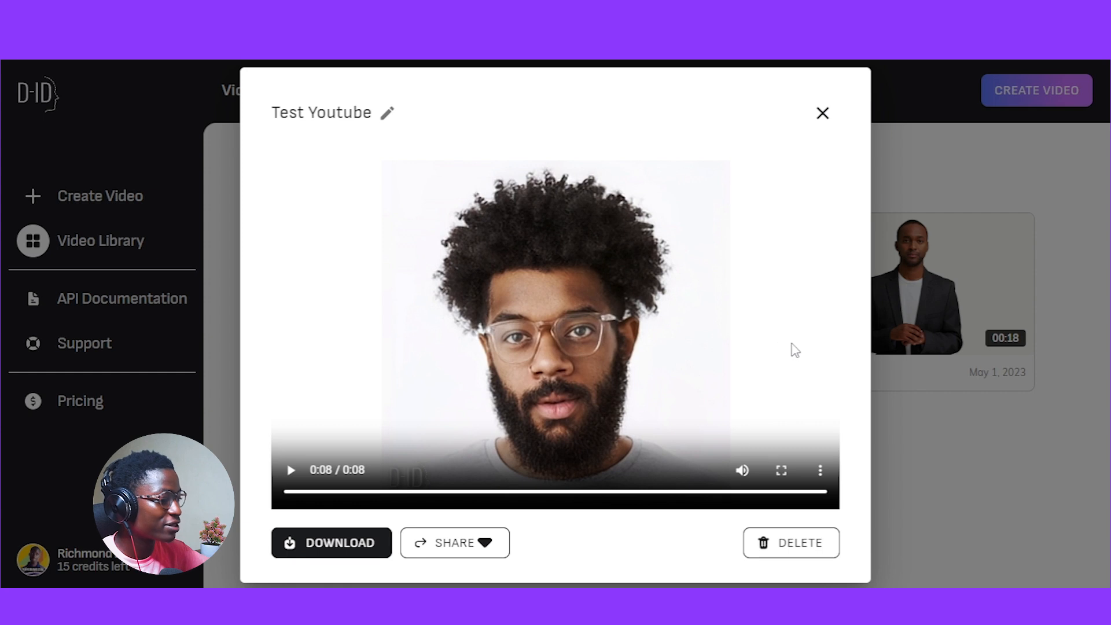
left_click(305, 544)
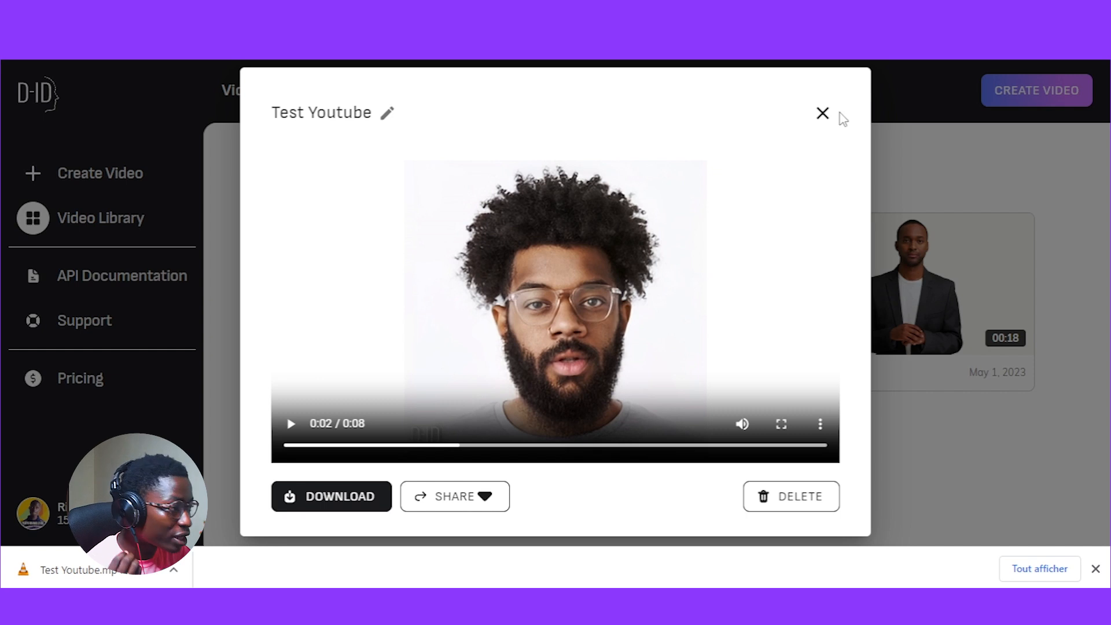
left_click(823, 113)
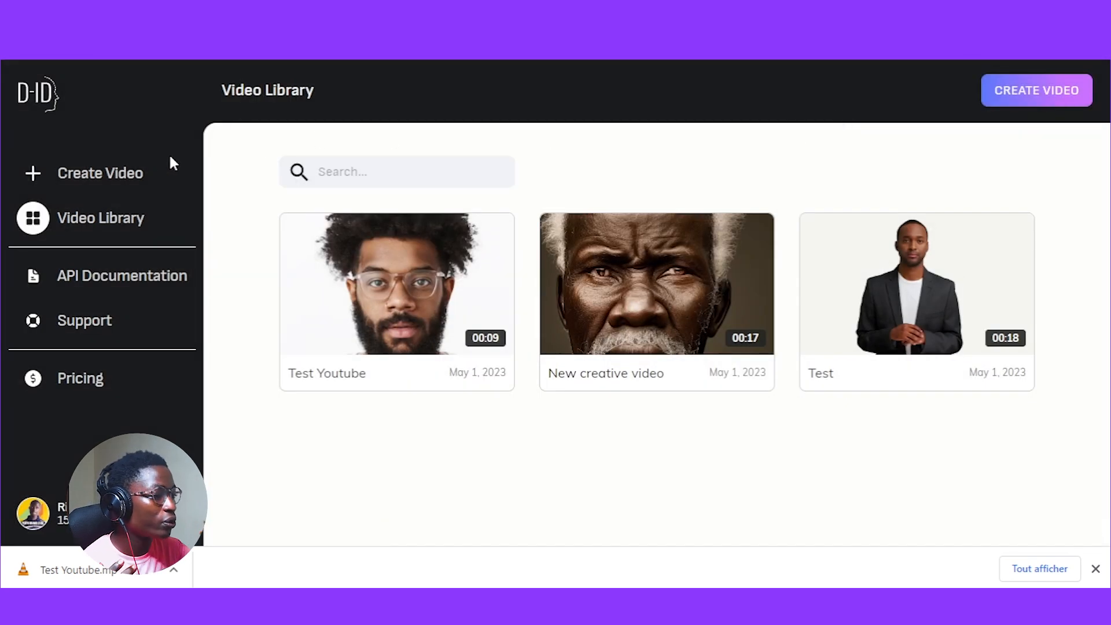
- Start a new video and look through the existing AI-generated presenters
left_click(107, 190)
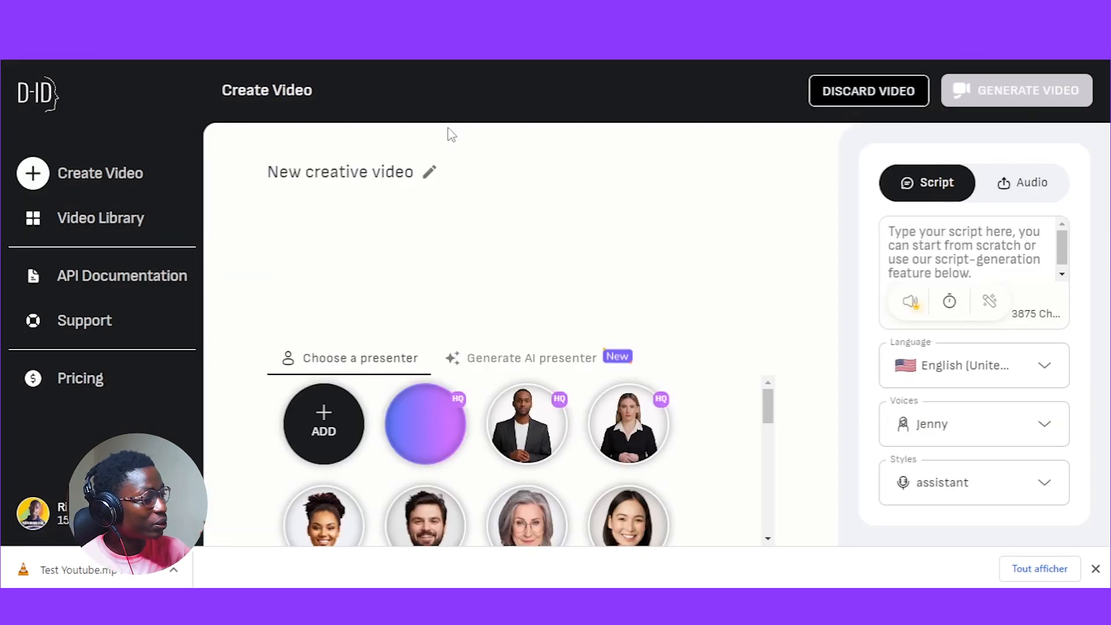
left_click(536, 363)
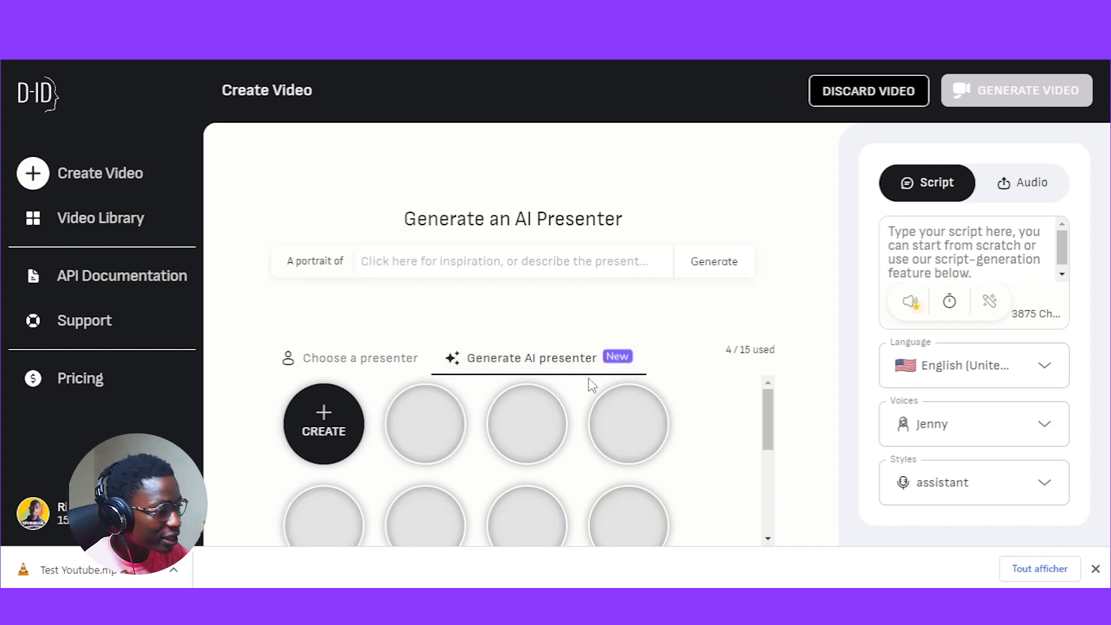
scroll(681, 429, "down", 3)
scroll(680, 449, "up", 3)
scroll(347, 471, "down", 2)
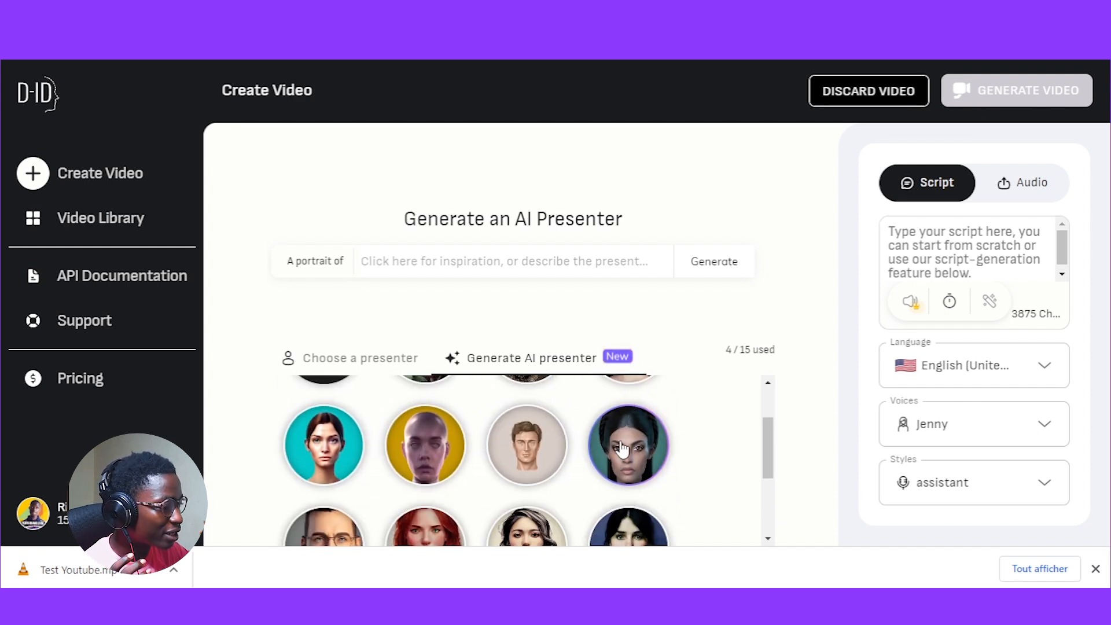
scroll(347, 471, "down", 3)
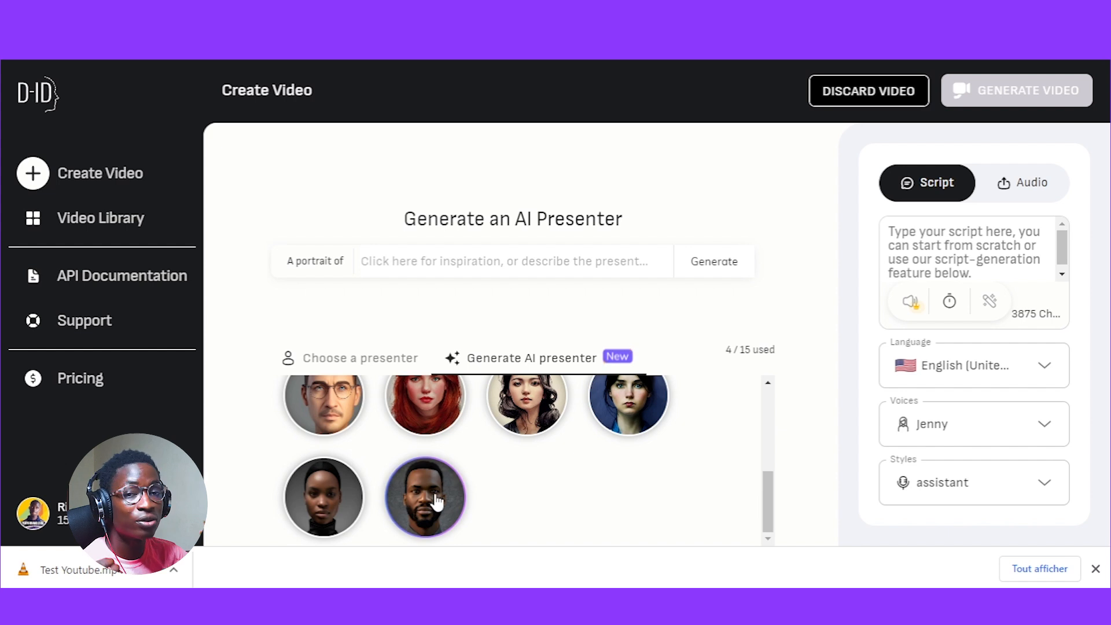
scroll(435, 493, "up", 5)
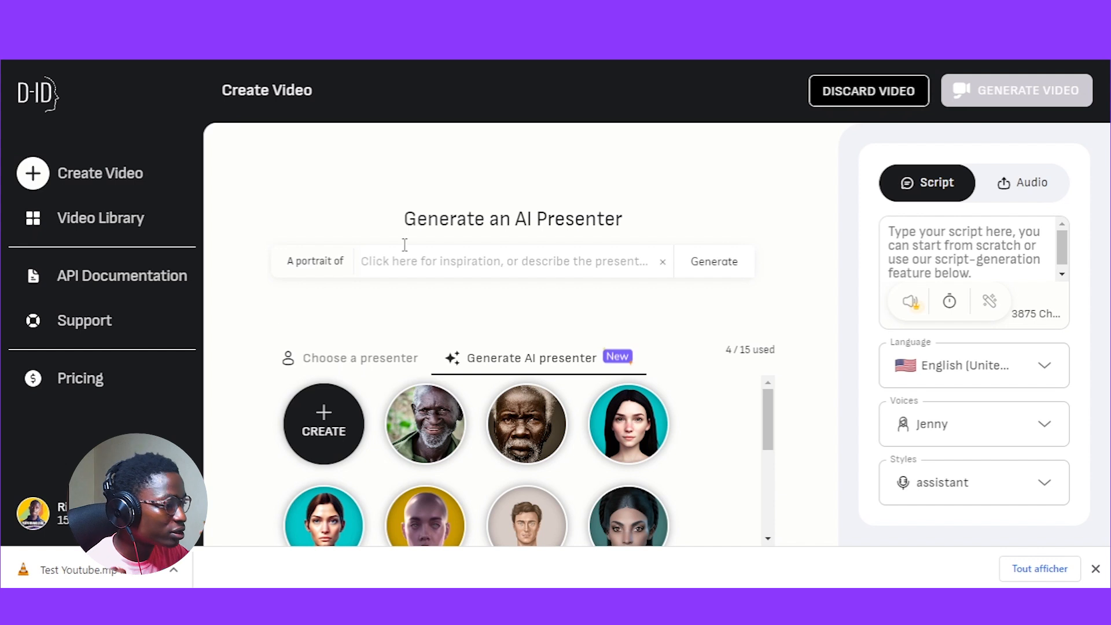
- Generate an AI presenter from the prompt "hyper real photo of african grand father" and select the newly added close-up portrait of the old man
left_click(428, 262)
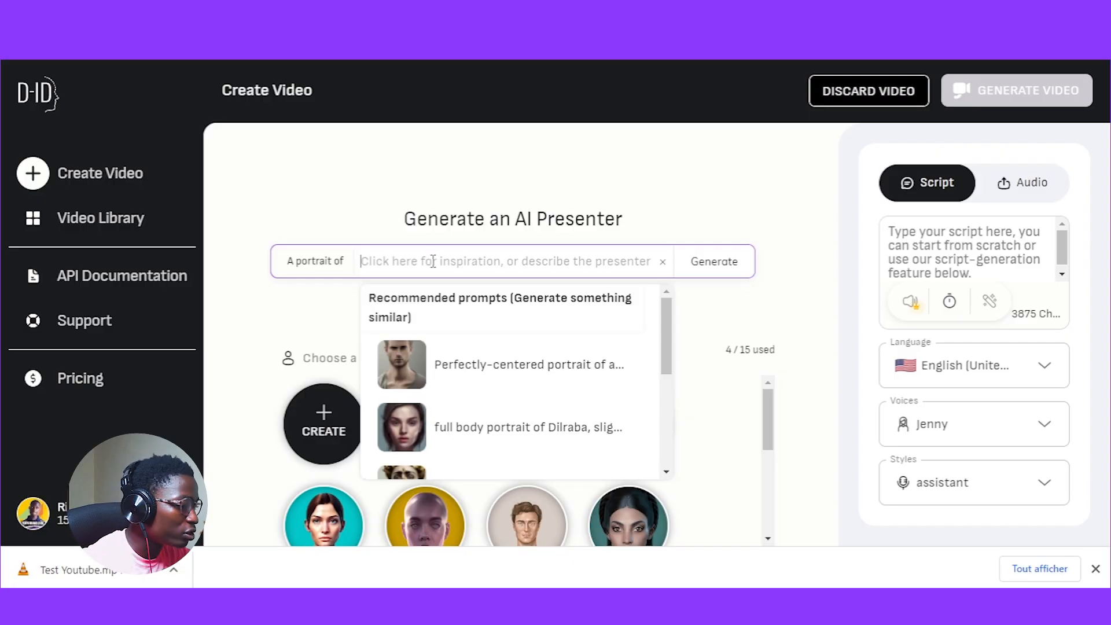
scroll(538, 411, "down", 3)
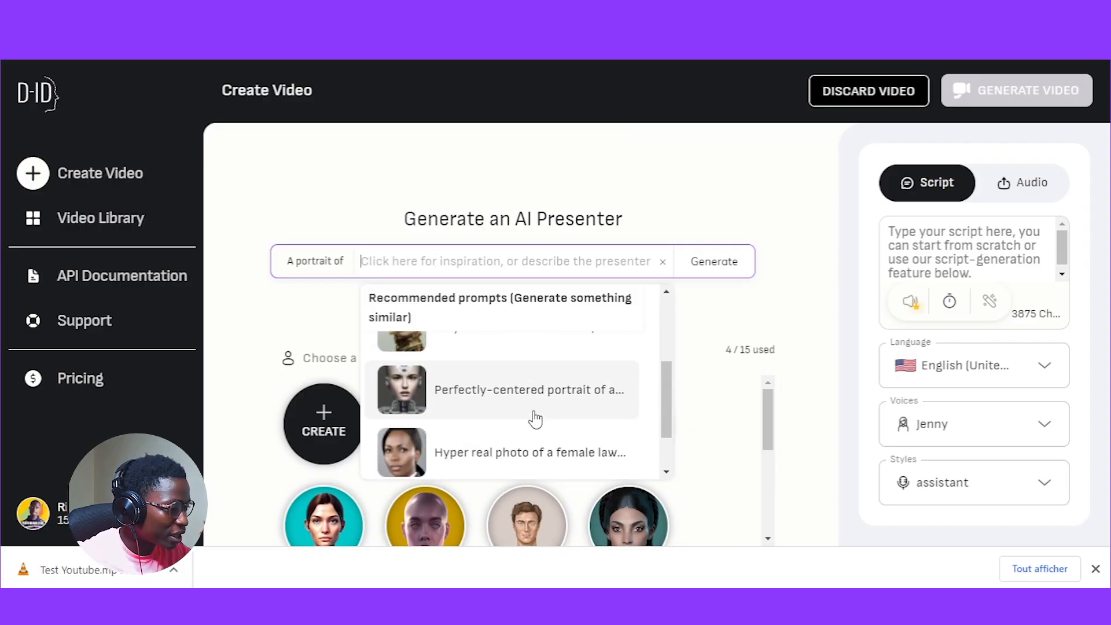
scroll(535, 418, "down", 2)
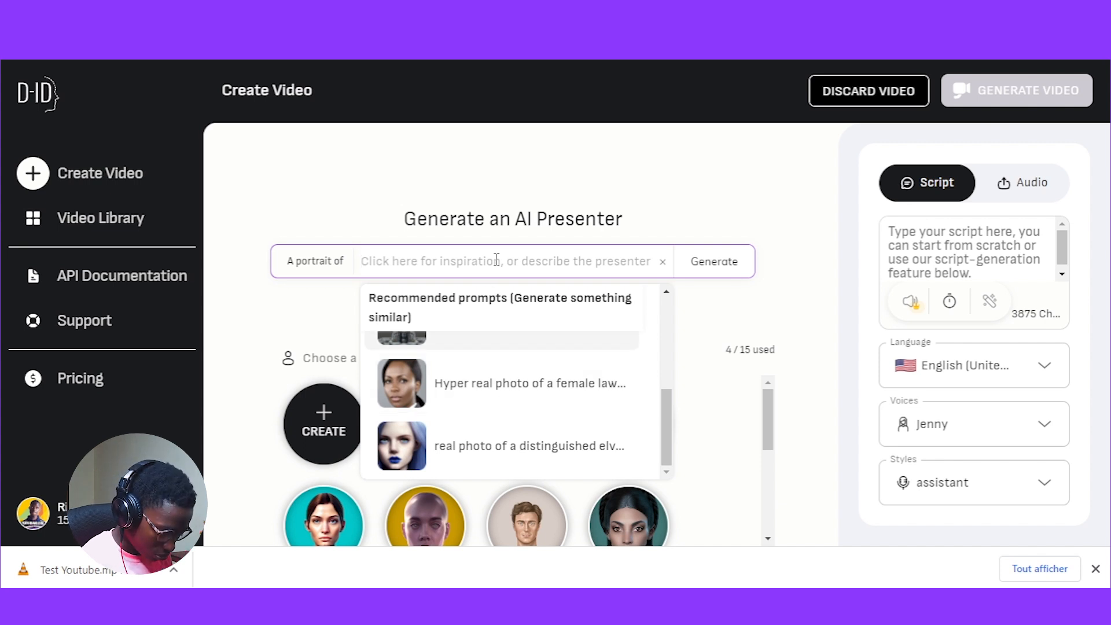
type("hyper real photo of african grand father")
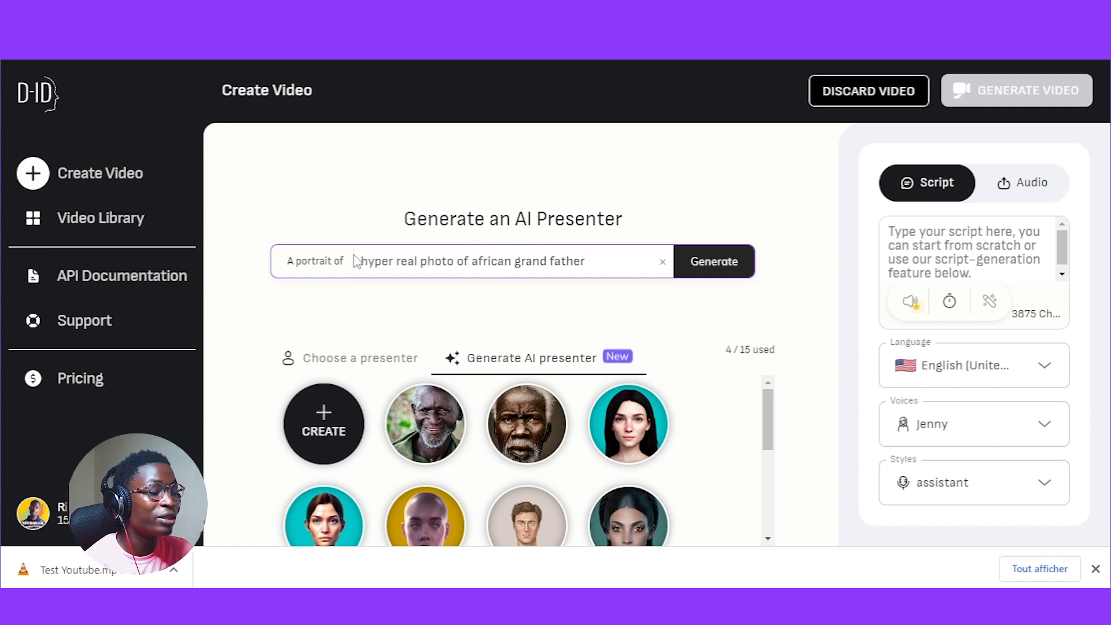
left_click(732, 264)
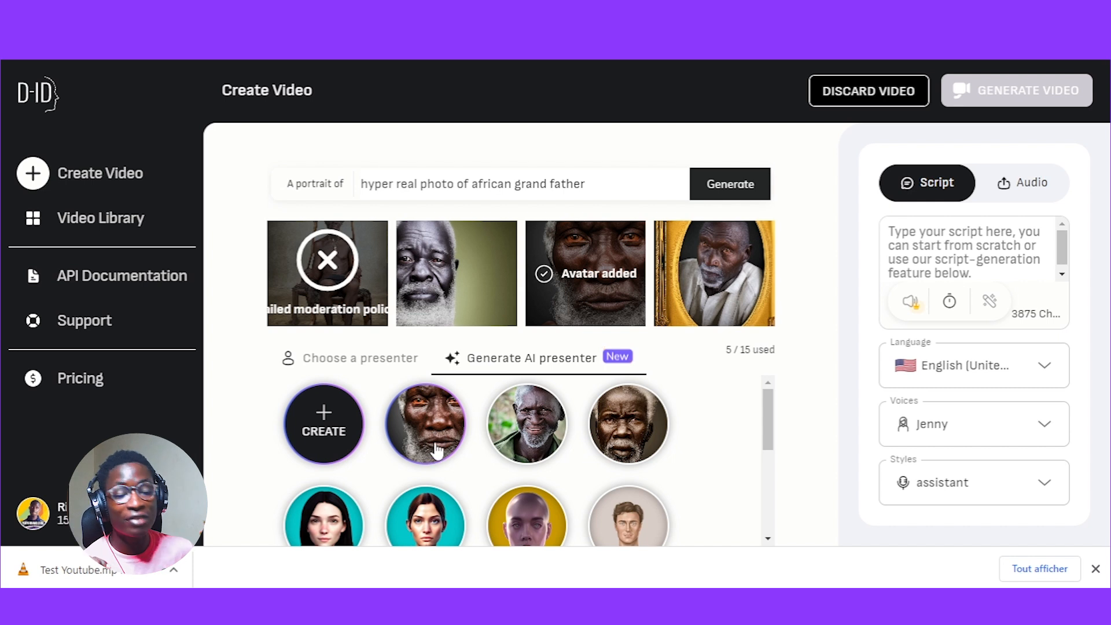
left_click(449, 428)
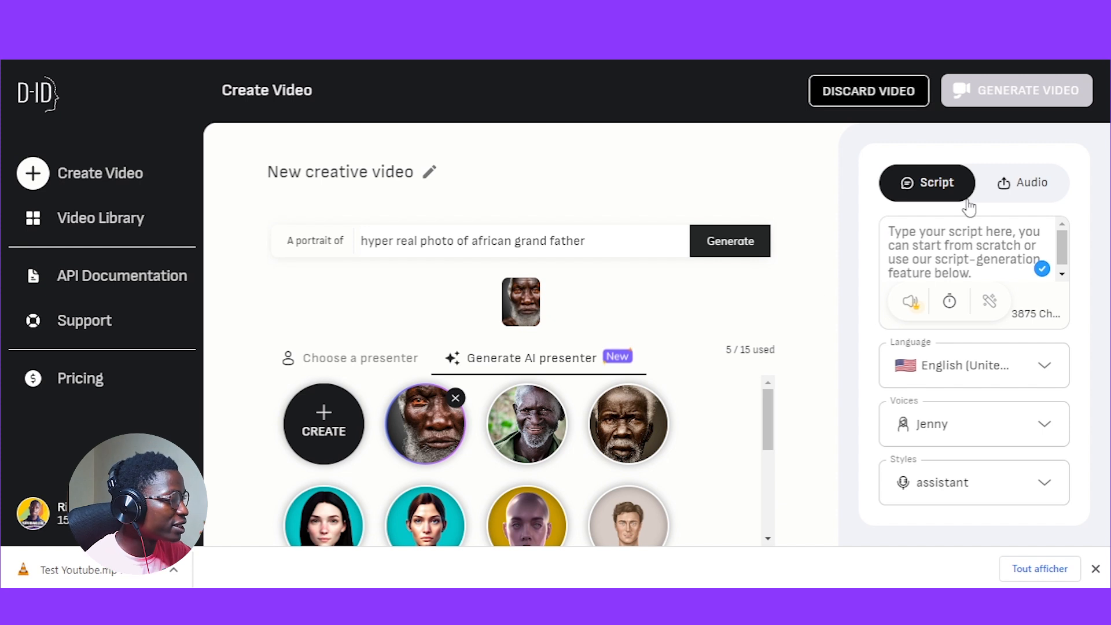
- Paste the copied text ending in "surtout est celui qui sait attendre." as the script and set its language to French (France)
left_click(944, 237)
key("ctrl+v")
left_click(999, 443)
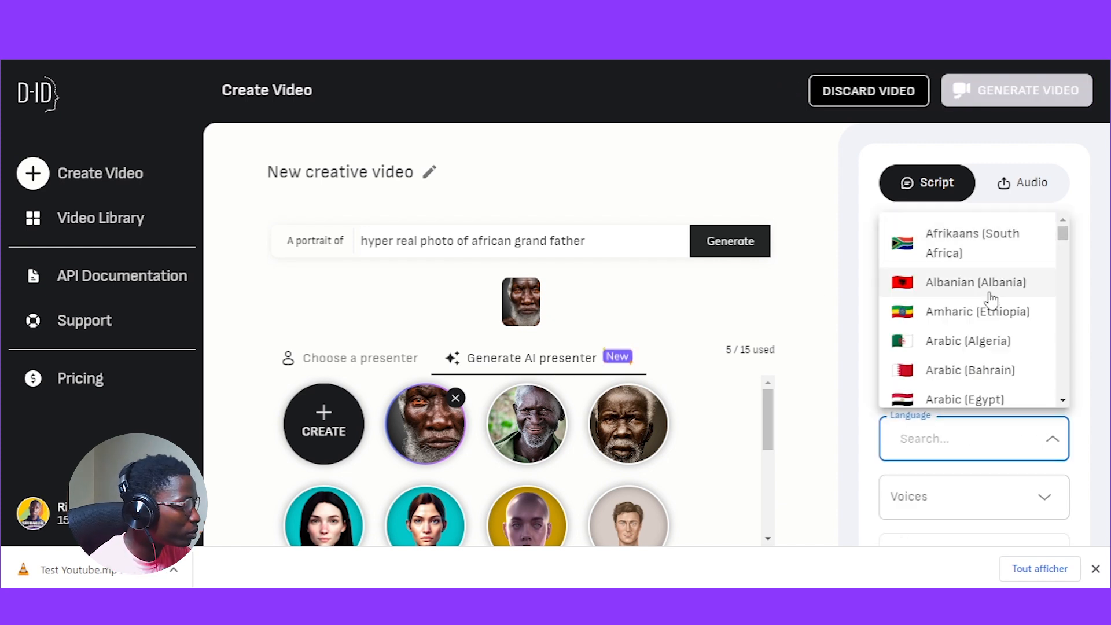
scroll(989, 295, "down", 5)
scroll(973, 301, "down", 3)
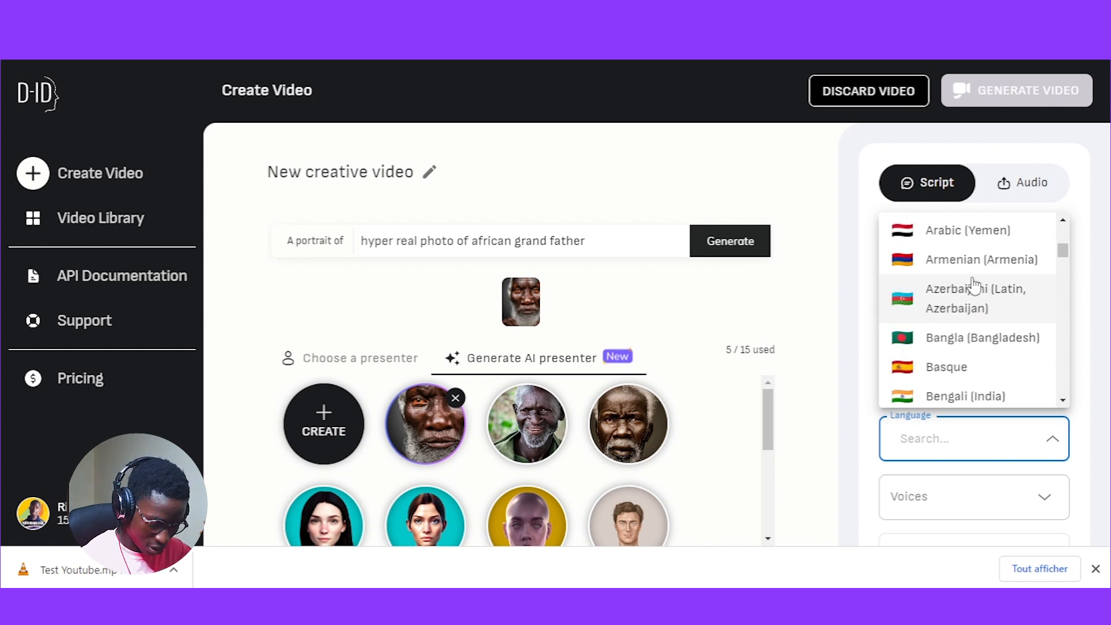
type("fr")
left_click(961, 384)
- Choose the male French voice Jerome for the script and request the video's generation
left_click(962, 494)
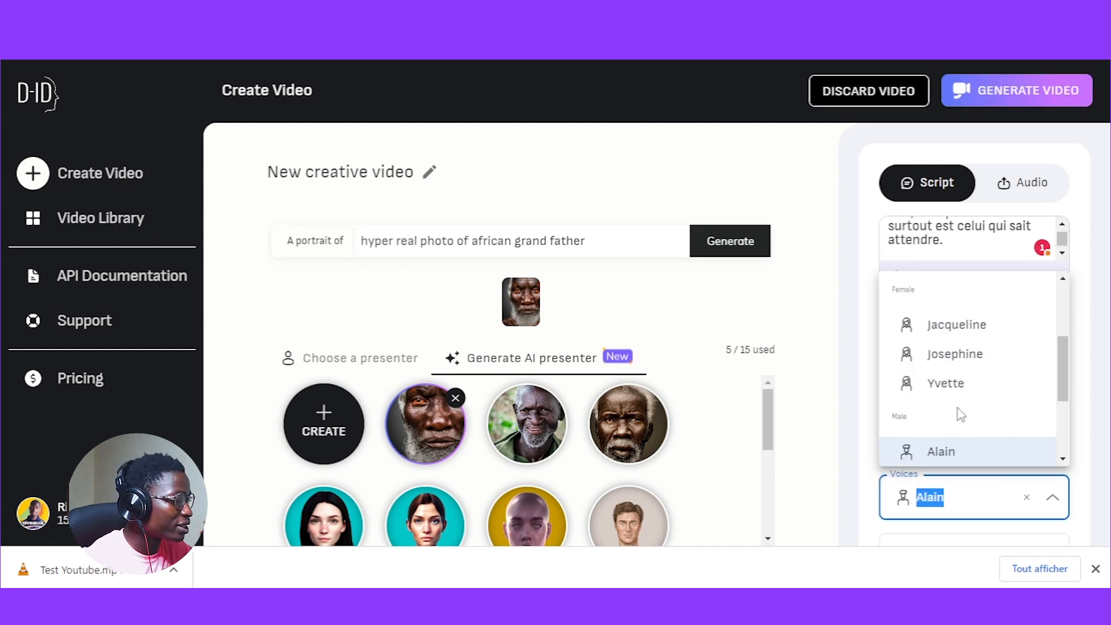
scroll(986, 391, "down", 3)
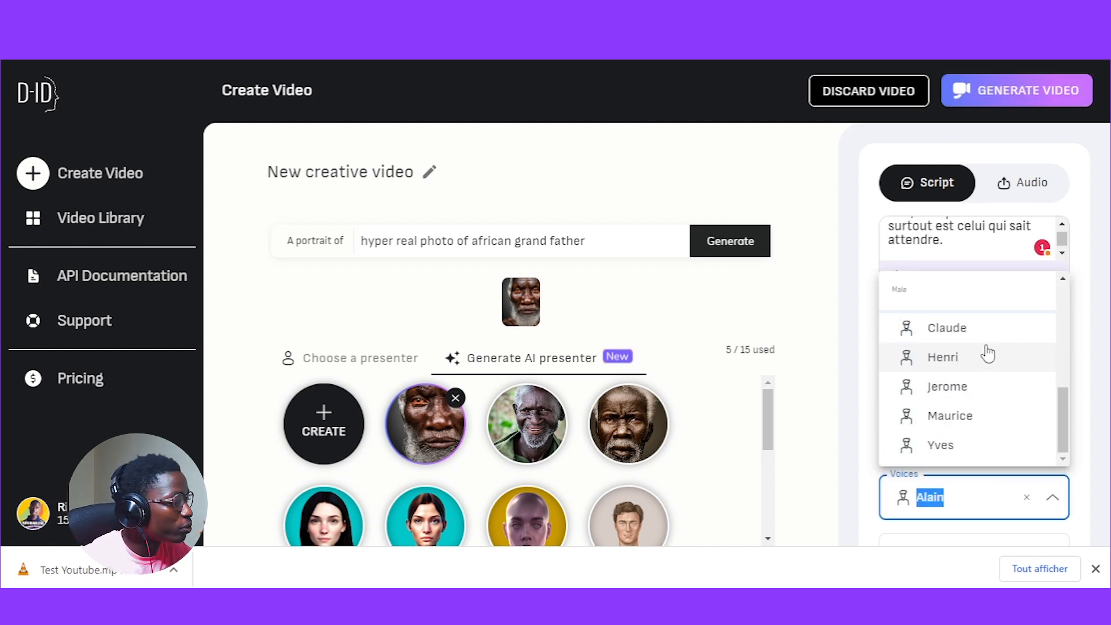
left_click(961, 401)
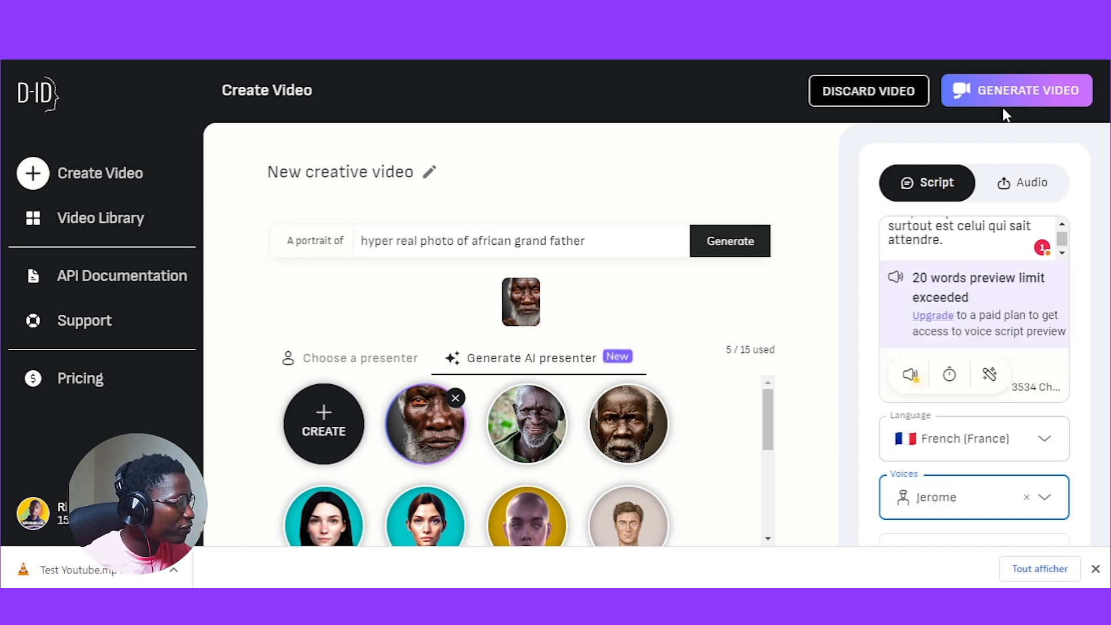
left_click(1016, 88)
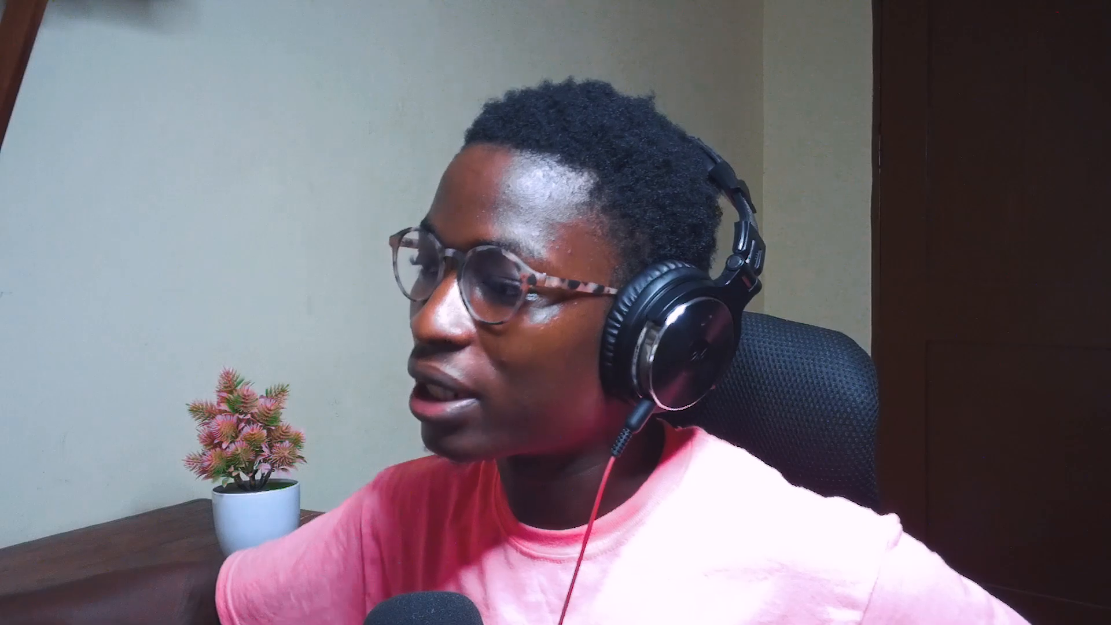